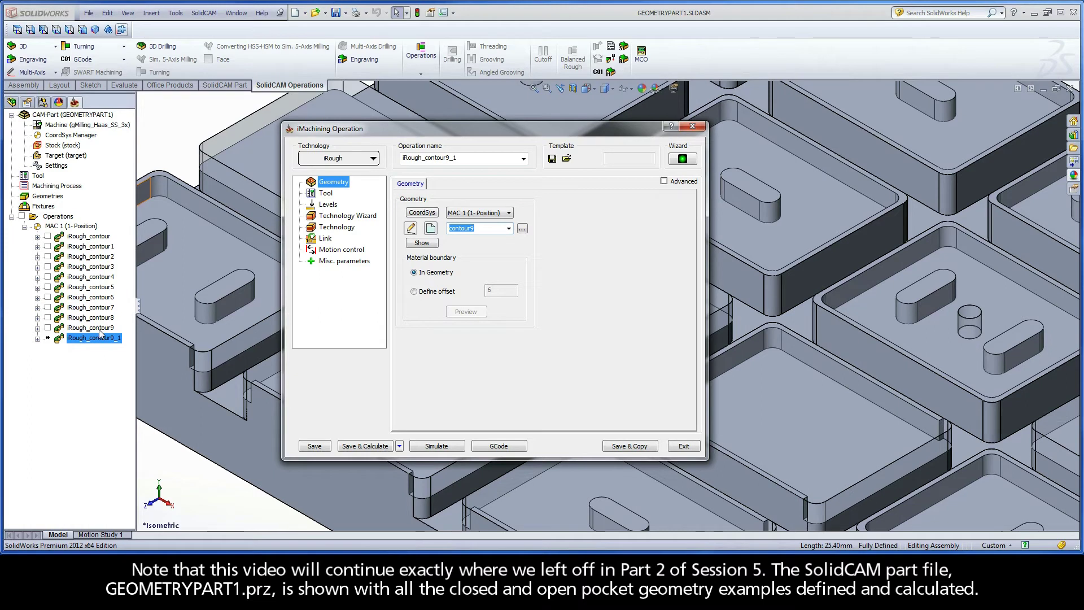
{"action": "left_click", "coordinate": [326, 193]}
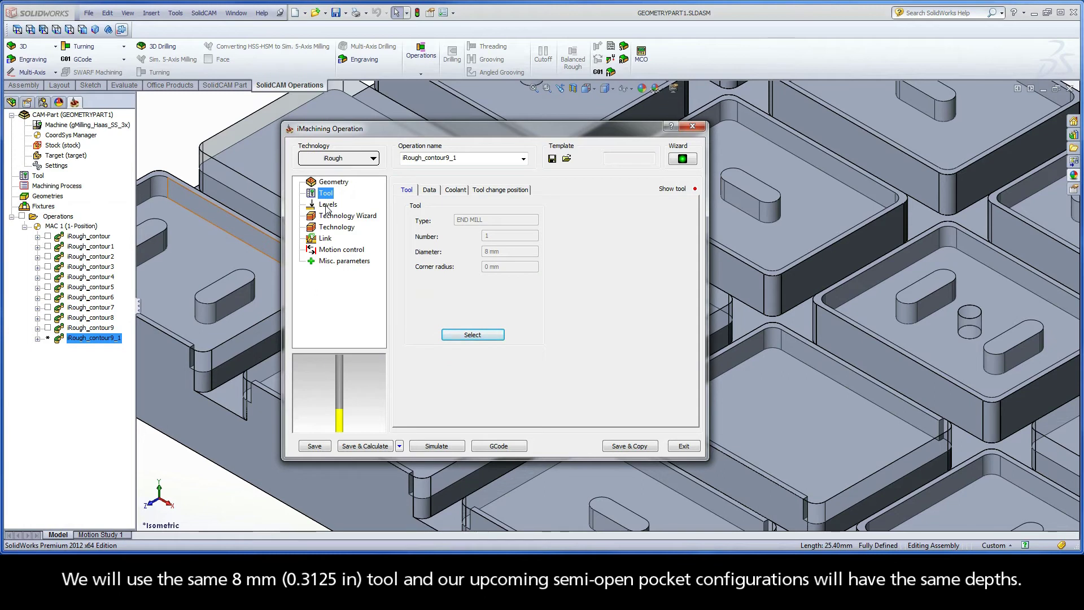
{"action": "left_click", "coordinate": [327, 206]}
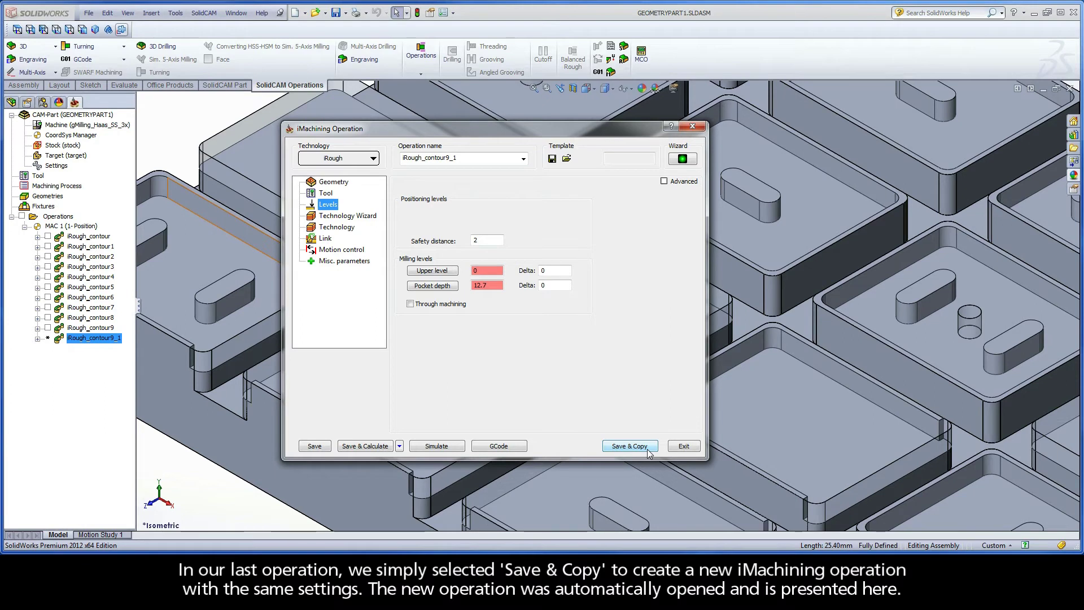
{"action": "left_click", "coordinate": [337, 184]}
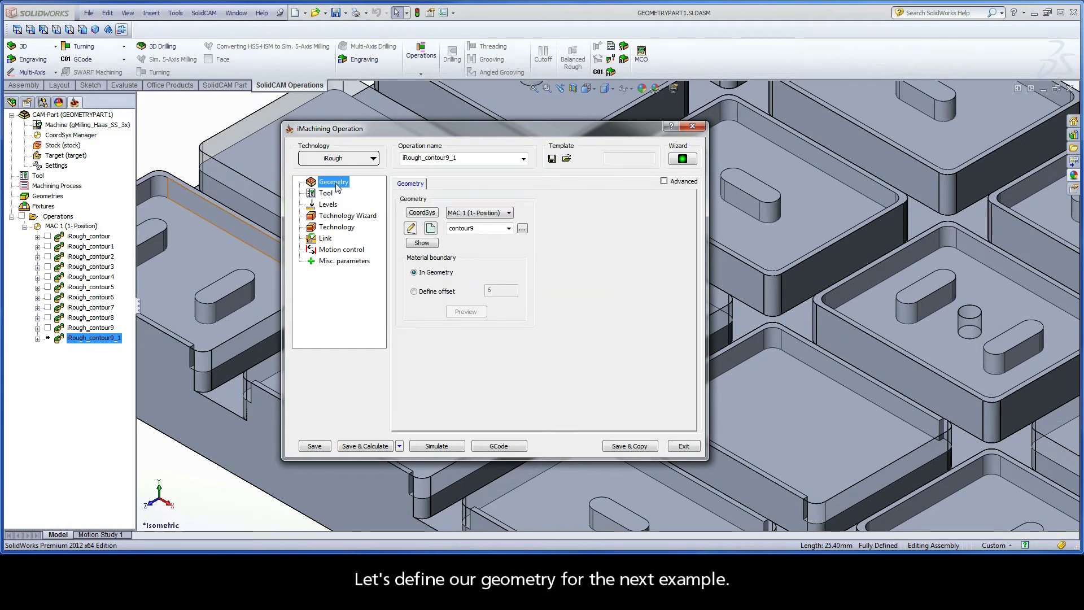
Create geometry contour10 as a closed constant-Z chain around the middle pocket's lower contour.
{"action": "left_click", "coordinate": [430, 229]}
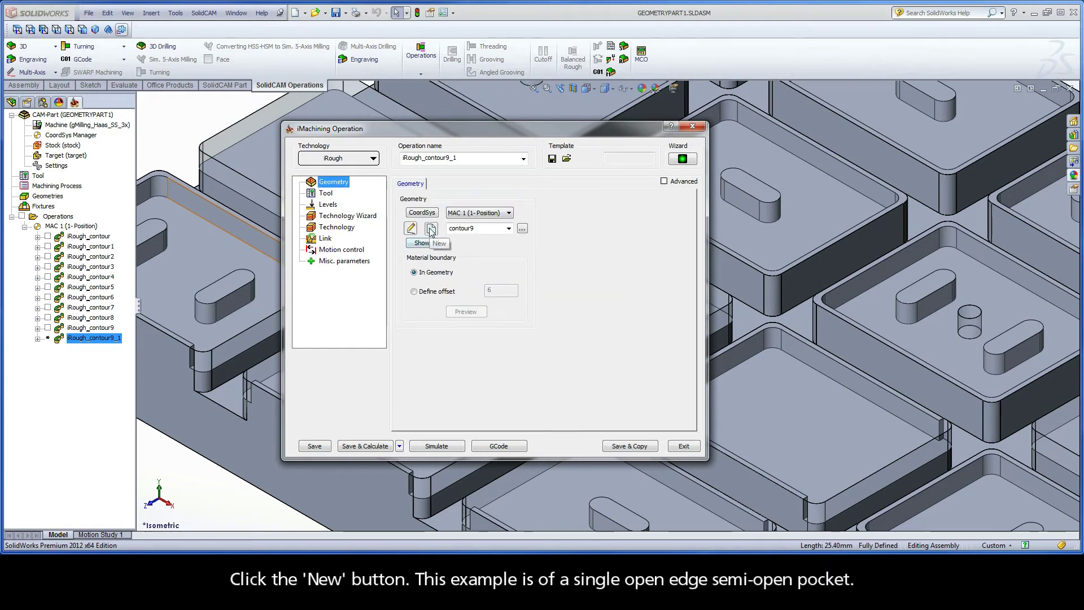
{"action": "middle_click_drag", "start_coordinate": [900, 455], "coordinate": [648, 303], "text": "ctrl"}
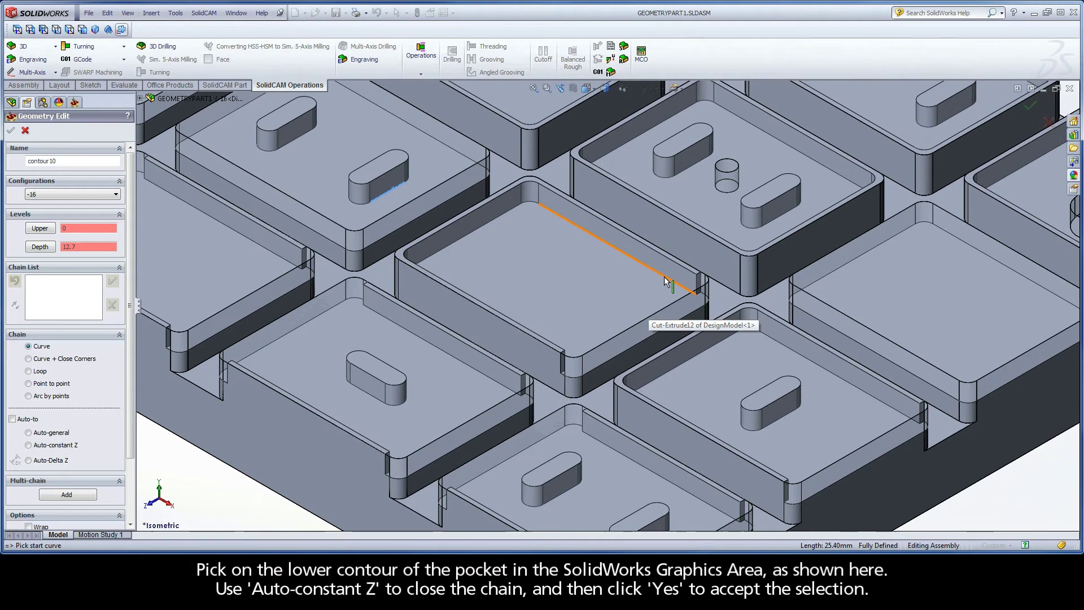
{"action": "left_click", "coordinate": [665, 280]}
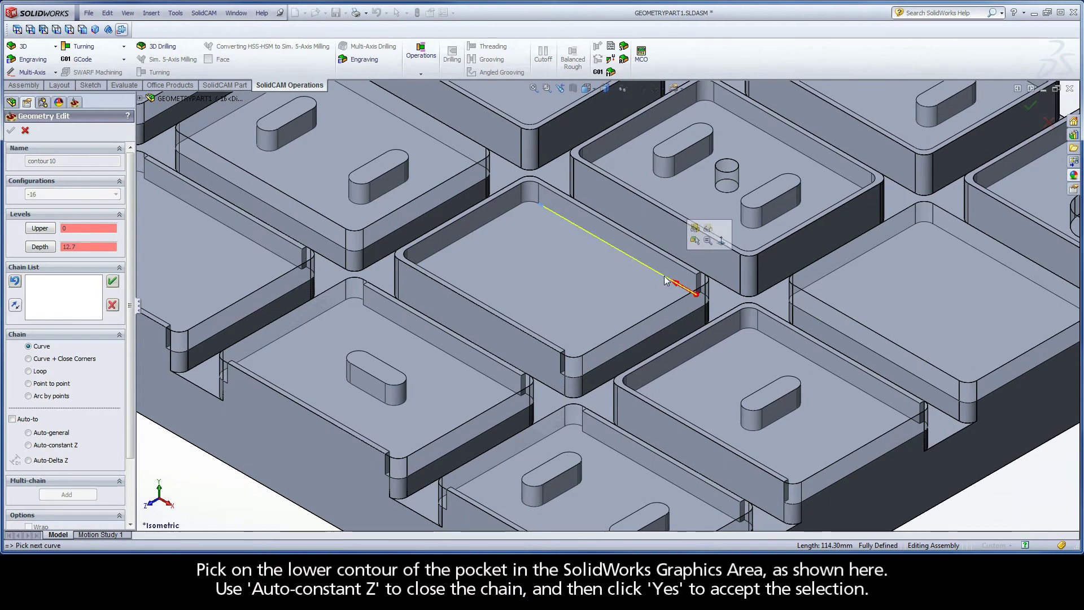
{"action": "left_click", "coordinate": [57, 445]}
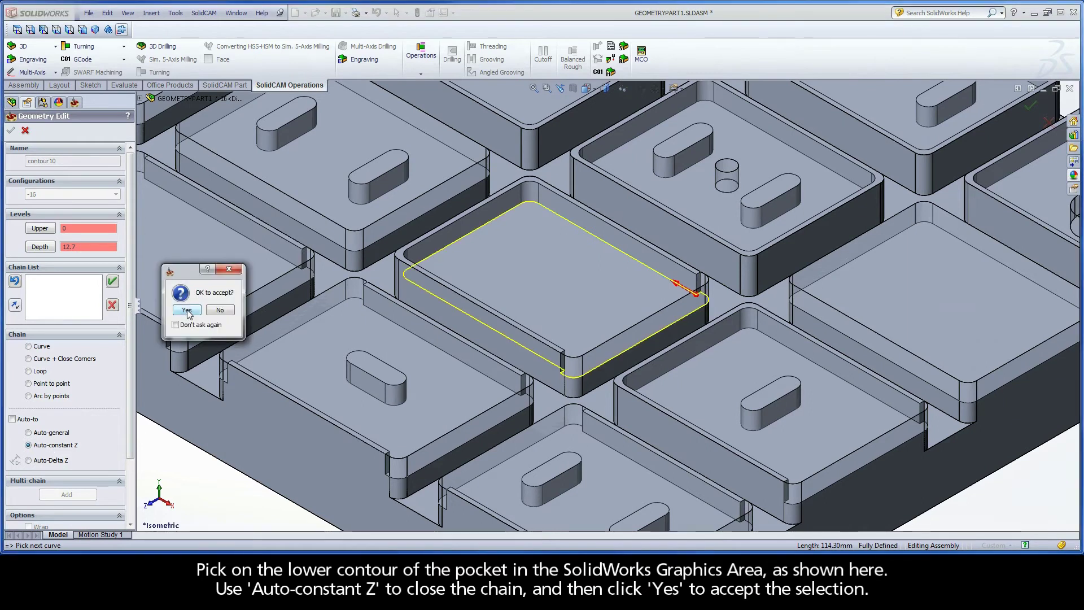
{"action": "left_click", "coordinate": [187, 310]}
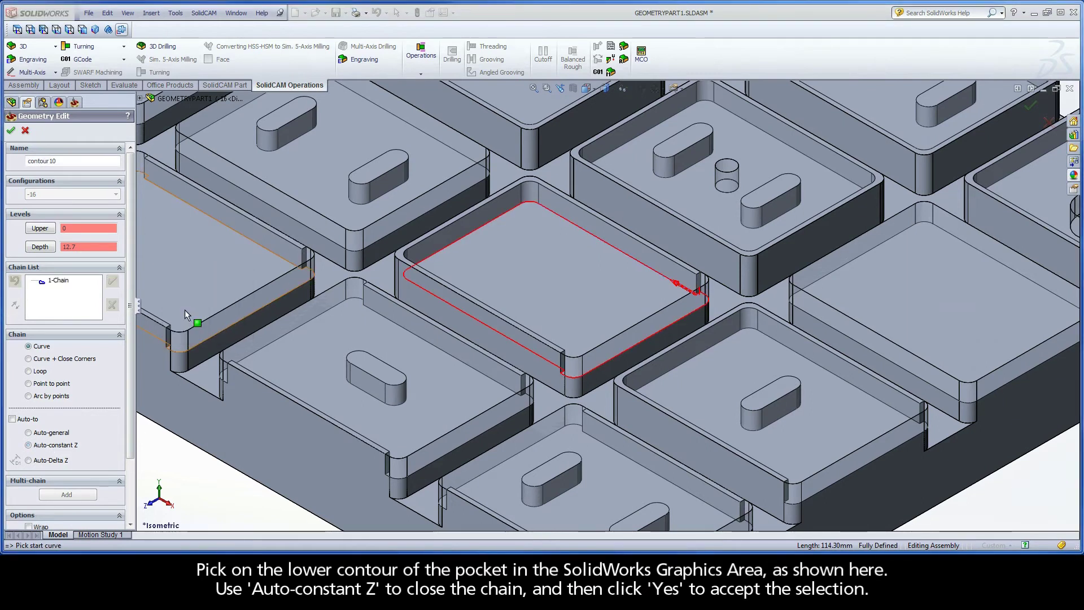
Mark the pocket chain's edge from its front corner to its right corner as open, using From/To entities.
{"action": "right_click", "coordinate": [59, 278]}
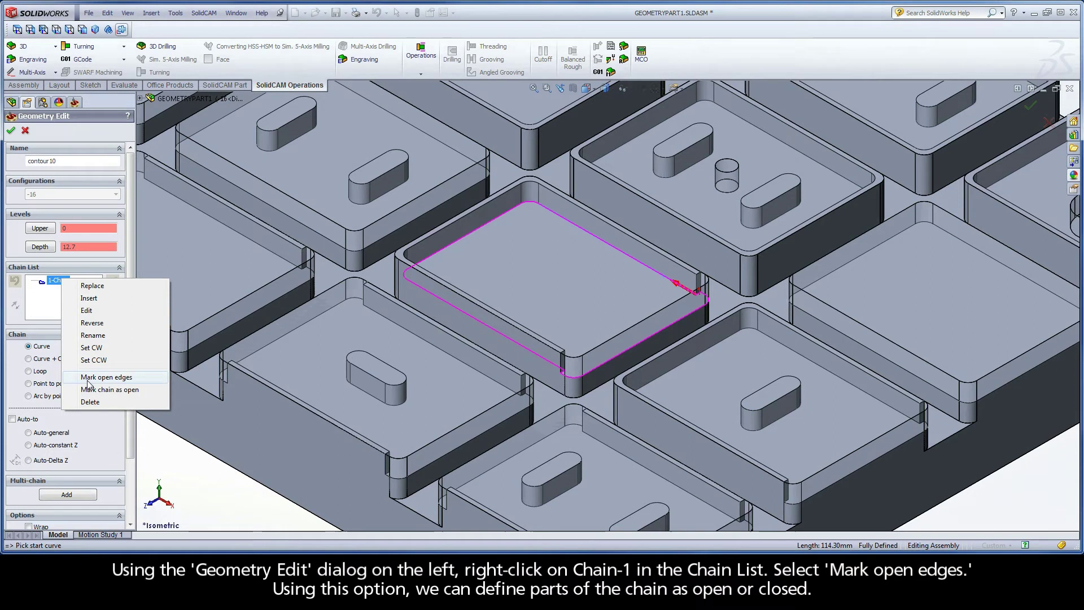
{"action": "left_click", "coordinate": [124, 379]}
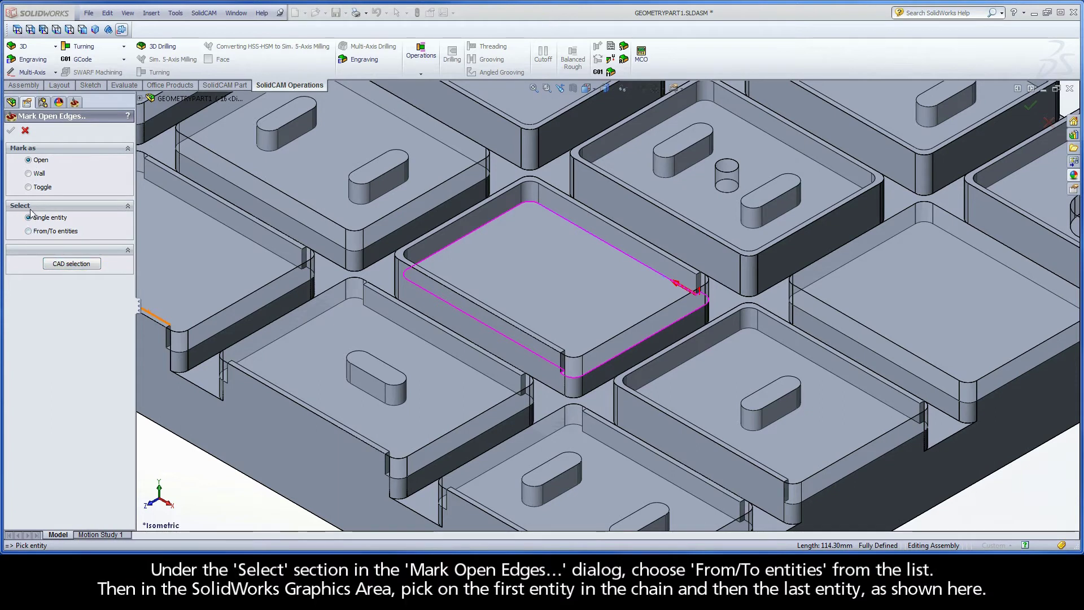
{"action": "left_click", "coordinate": [28, 231]}
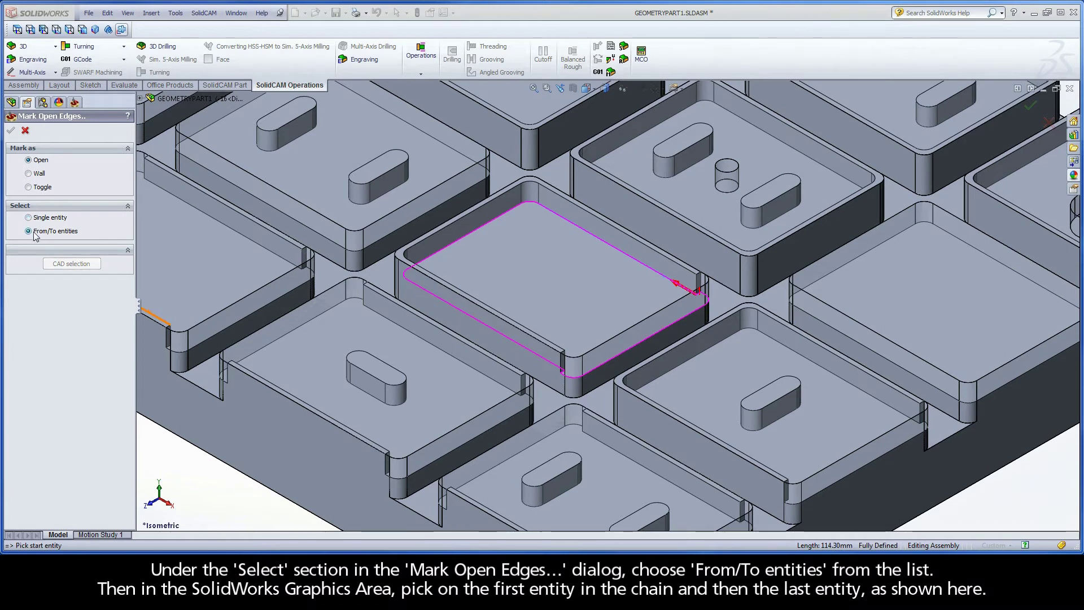
{"action": "left_click", "coordinate": [562, 375]}
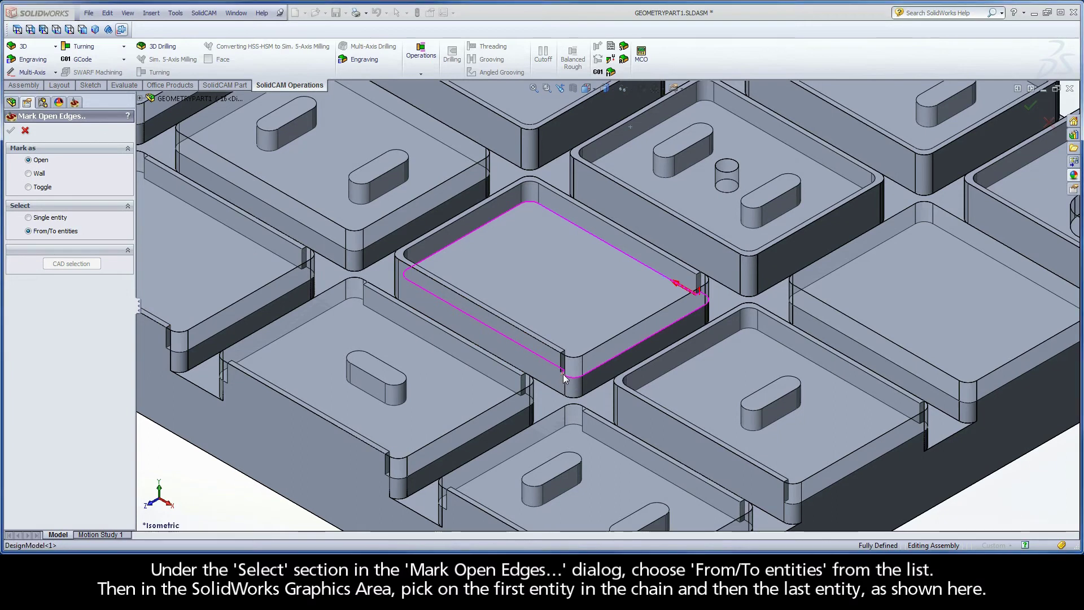
{"action": "left_click", "coordinate": [703, 296]}
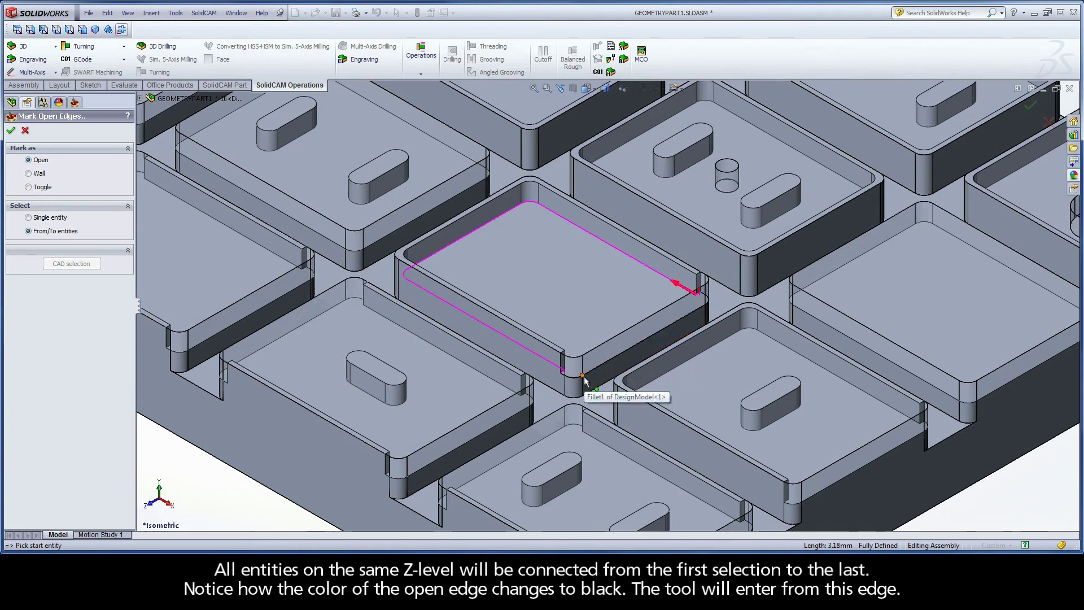
Confirm contour10, then calculate and simulate the iRough_contour10 toolpath in Host CAD.
{"action": "left_click", "coordinate": [10, 133]}
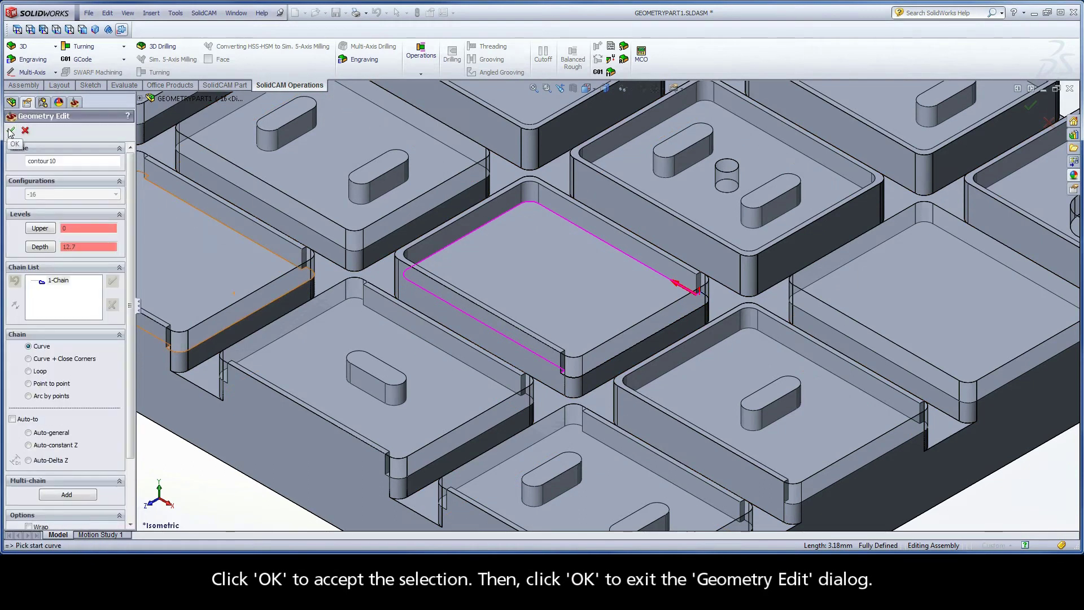
{"action": "left_click", "coordinate": [10, 132]}
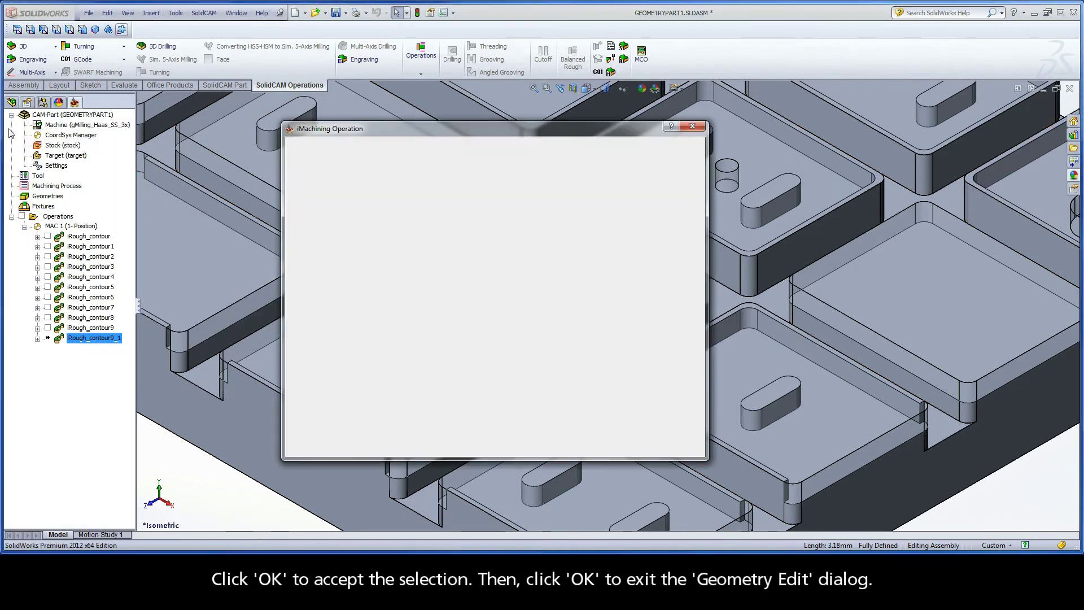
{"action": "left_click", "coordinate": [365, 447]}
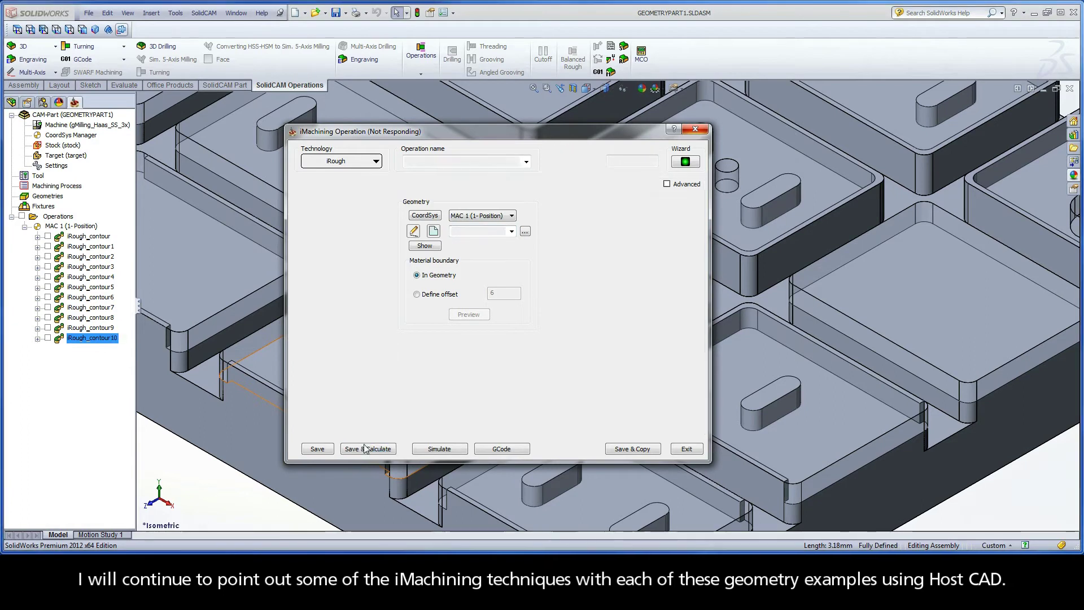
{"action": "left_click", "coordinate": [438, 446]}
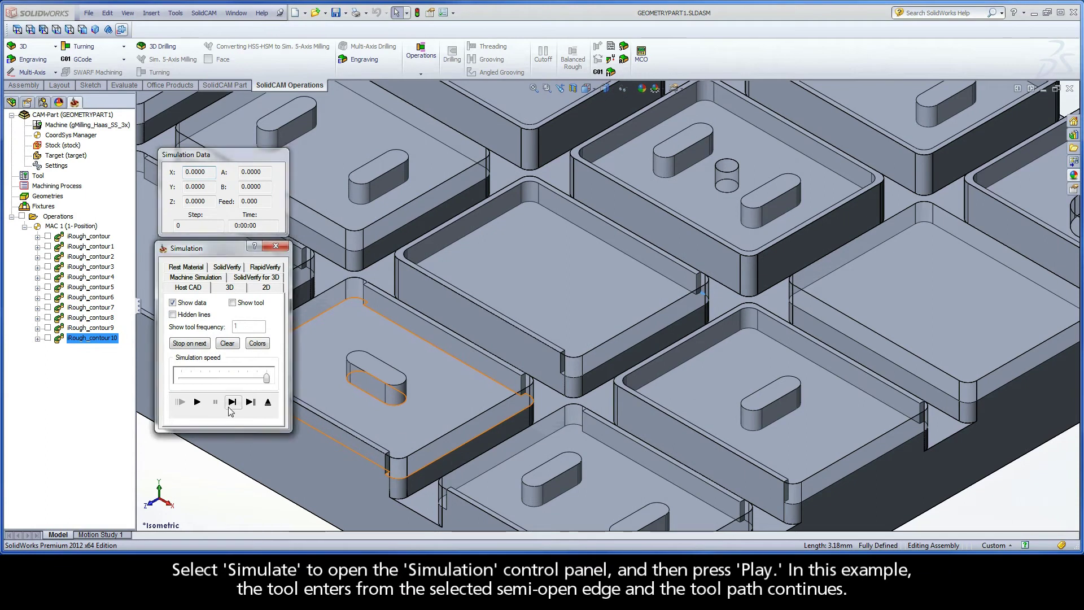
{"action": "left_click", "coordinate": [197, 402]}
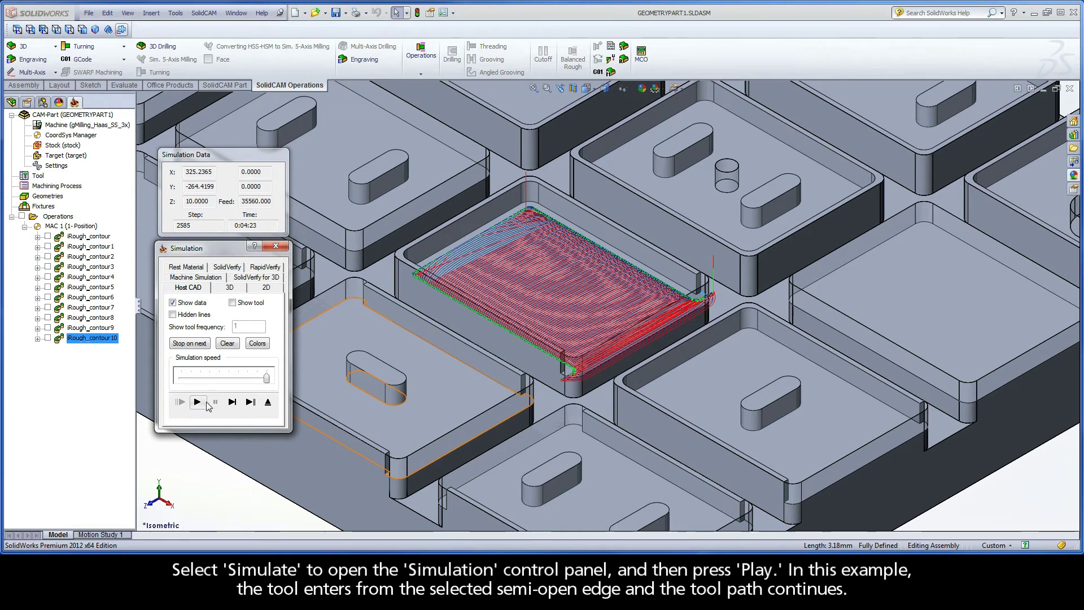
{"action": "left_click", "coordinate": [268, 401]}
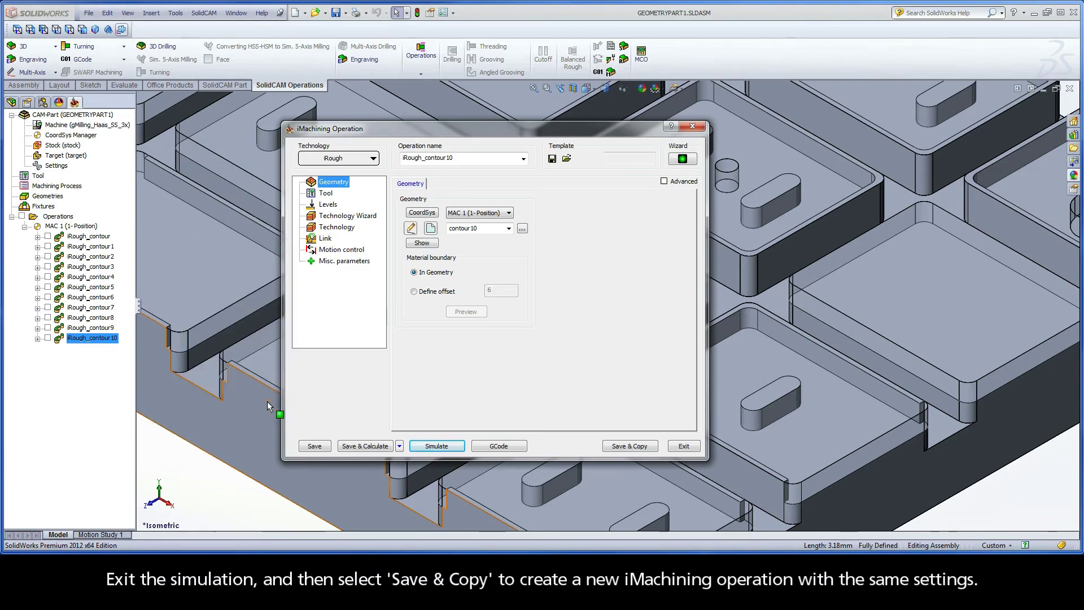
Copy the operation and start contour11 with a closed constant-Z chain around the island pocket's lower contour.
{"action": "left_click", "coordinate": [628, 445]}
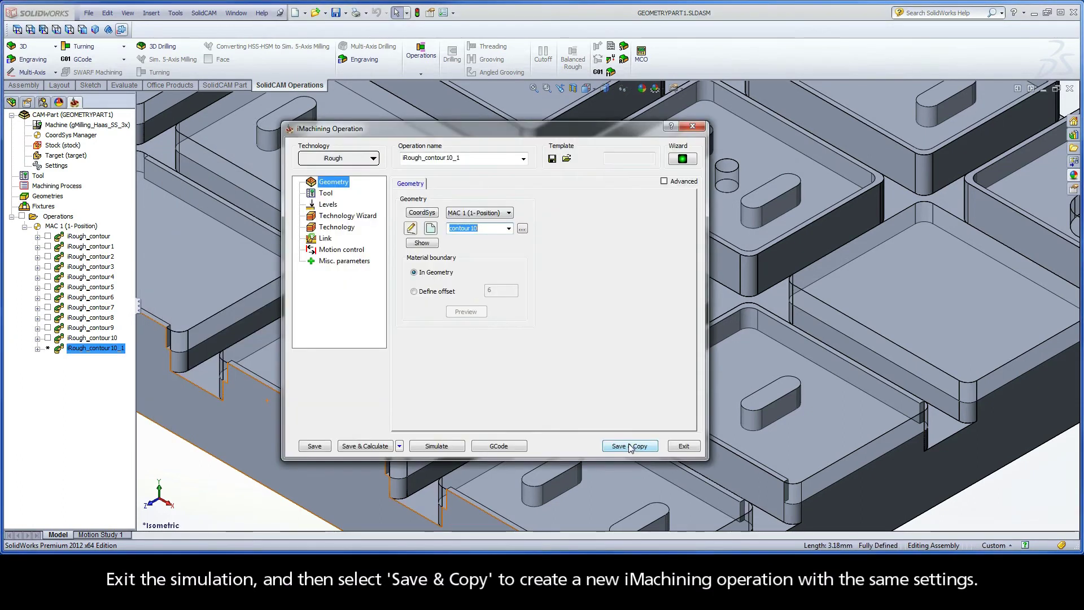
{"action": "left_click", "coordinate": [430, 228]}
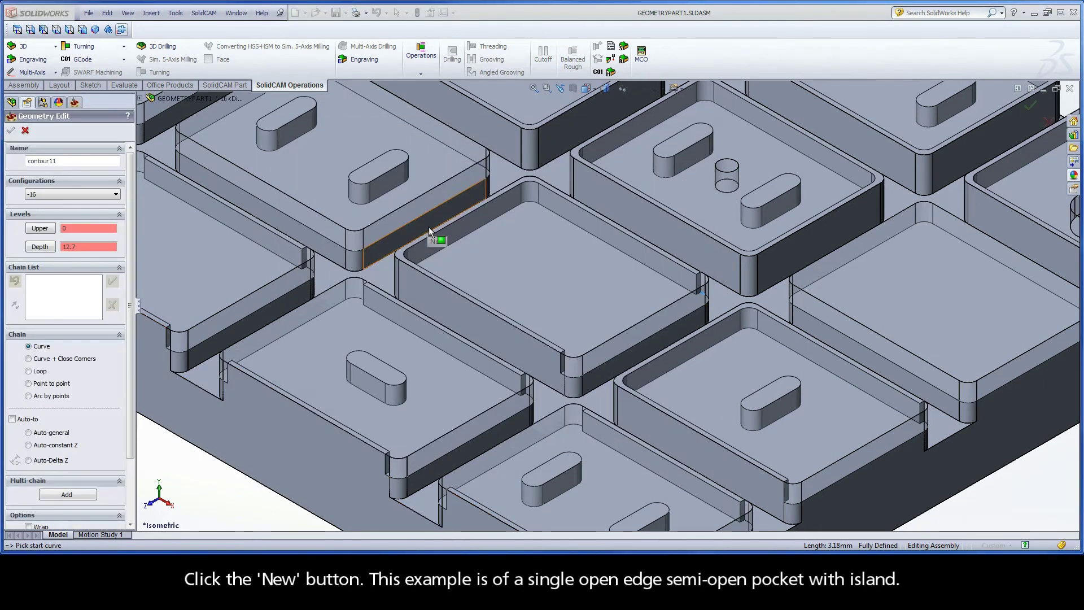
{"action": "middle_click_drag", "start_coordinate": [841, 430], "coordinate": [665, 324], "text": "ctrl"}
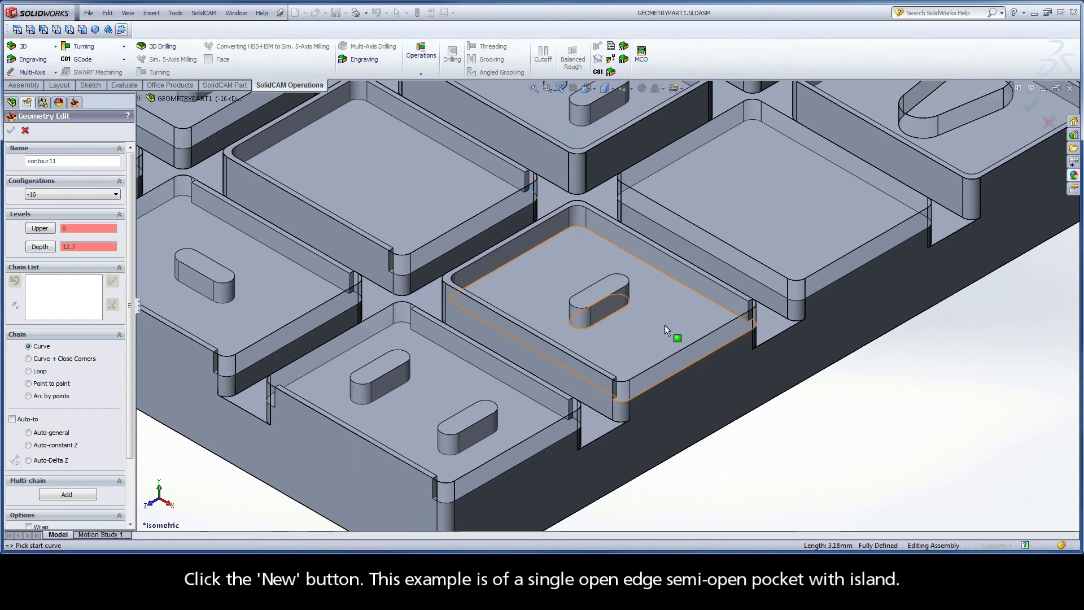
{"action": "left_click", "coordinate": [718, 307]}
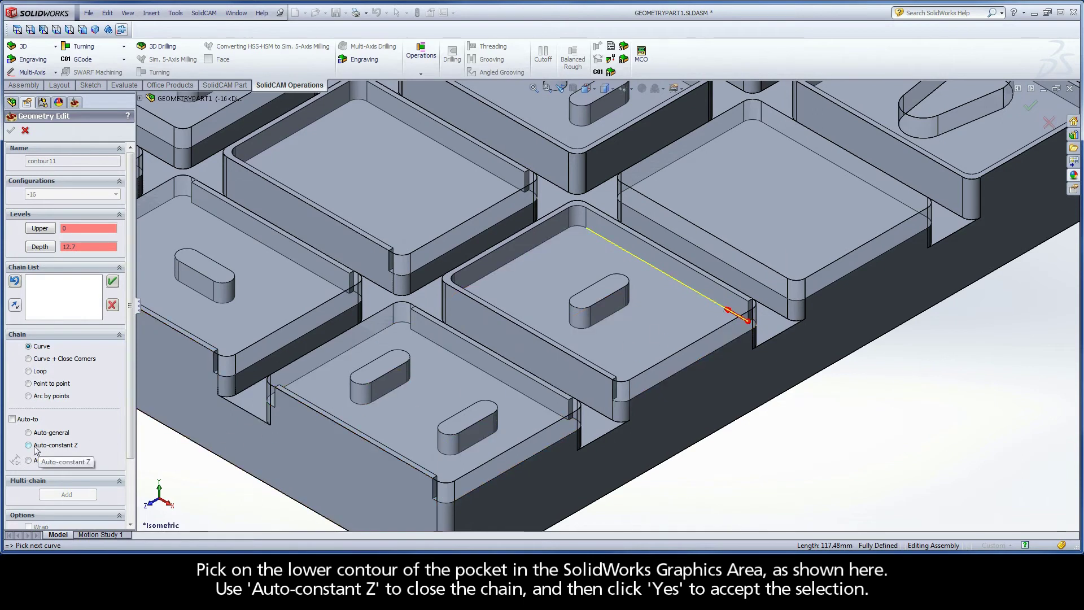
{"action": "left_click", "coordinate": [58, 446]}
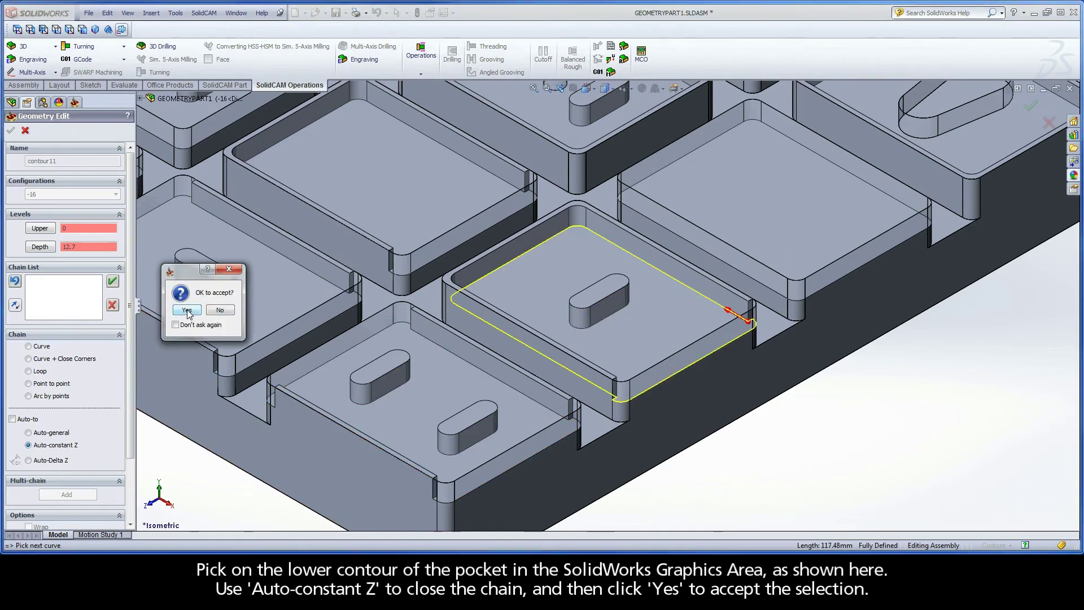
{"action": "left_click", "coordinate": [187, 310]}
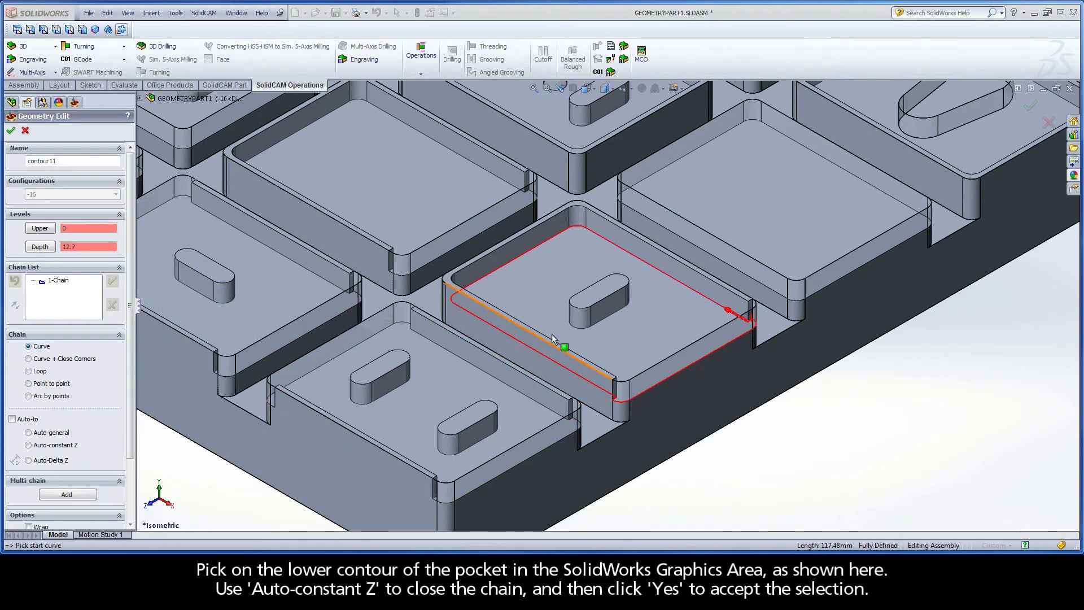
Add a closed constant-Z chain around the island's lower contour.
{"action": "left_click", "coordinate": [617, 312]}
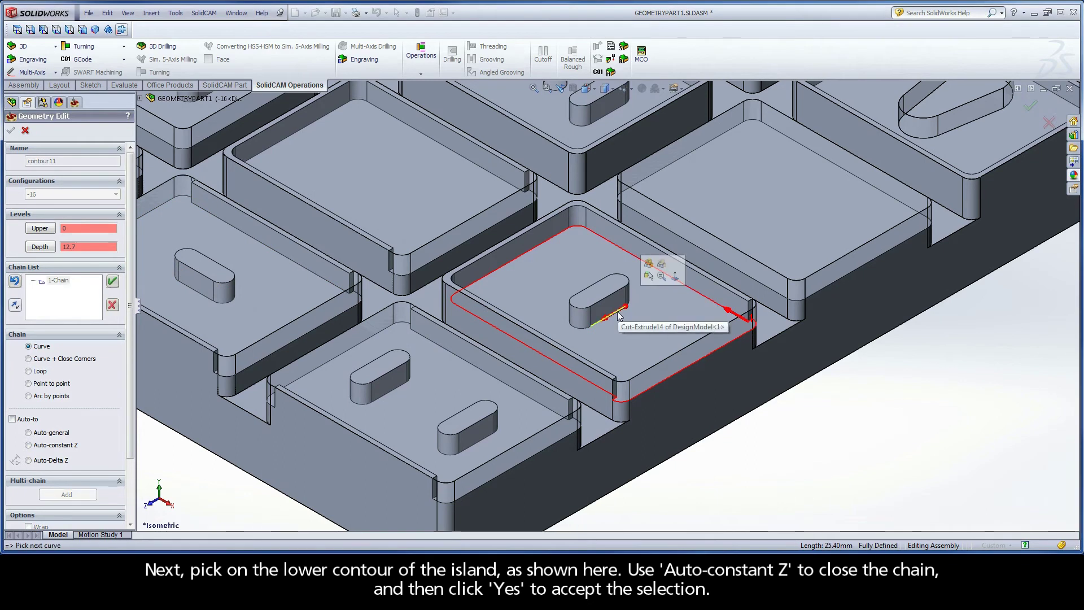
{"action": "left_click", "coordinate": [28, 445]}
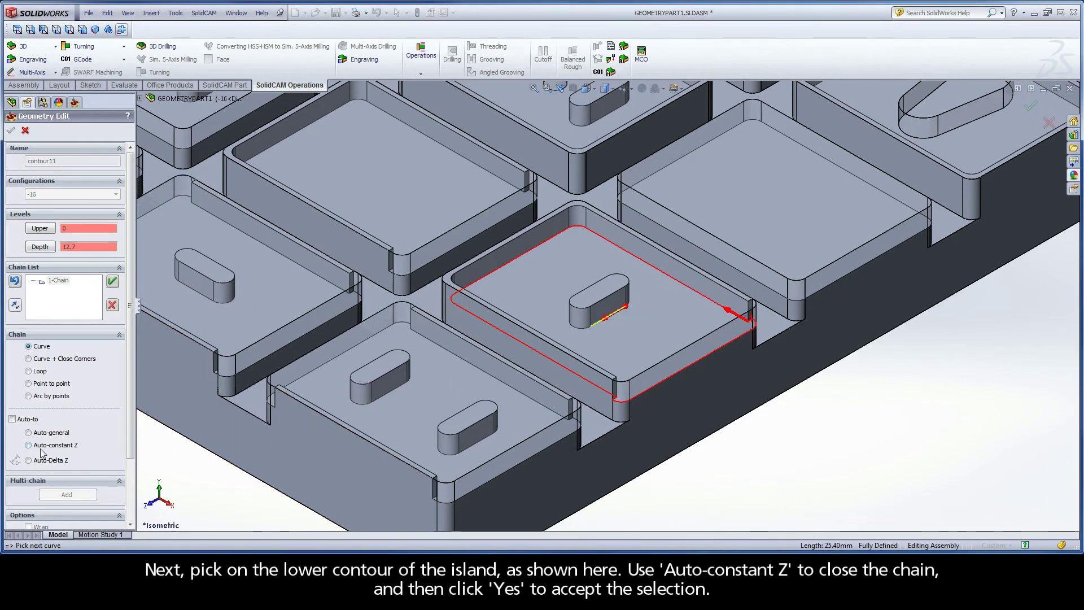
{"action": "left_click", "coordinate": [187, 310]}
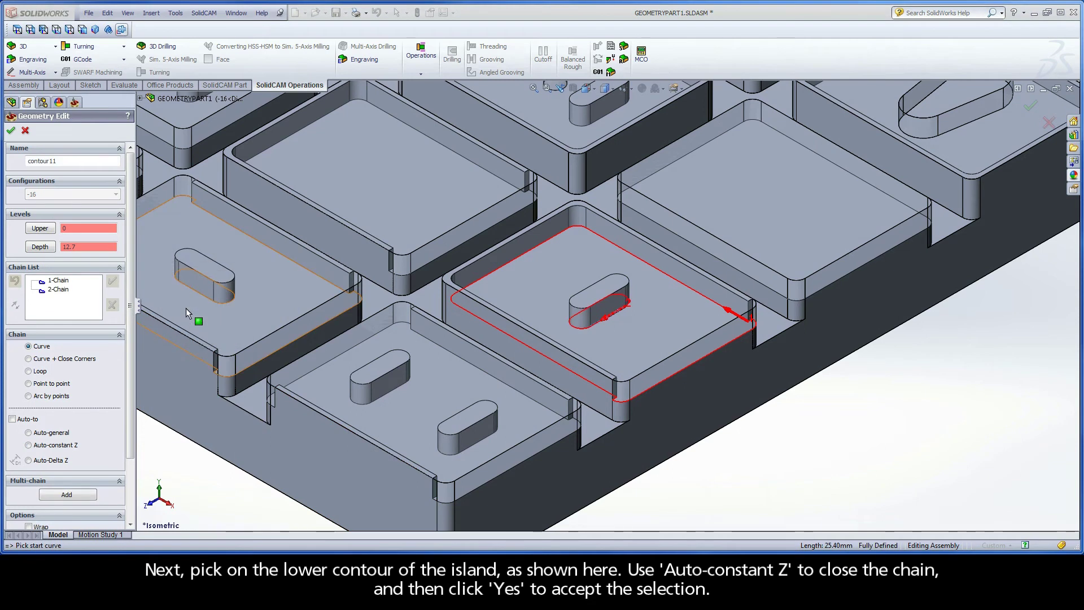
Mark contour11's pocket chain open from its front corner to its right corner, and confirm.
{"action": "right_click", "coordinate": [61, 283]}
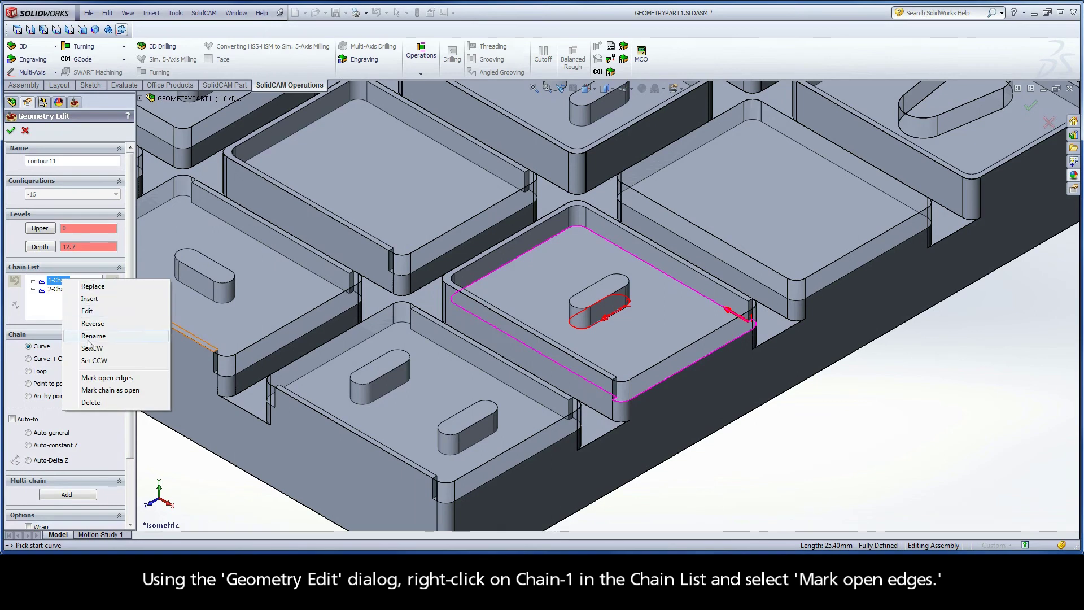
{"action": "left_click", "coordinate": [108, 378]}
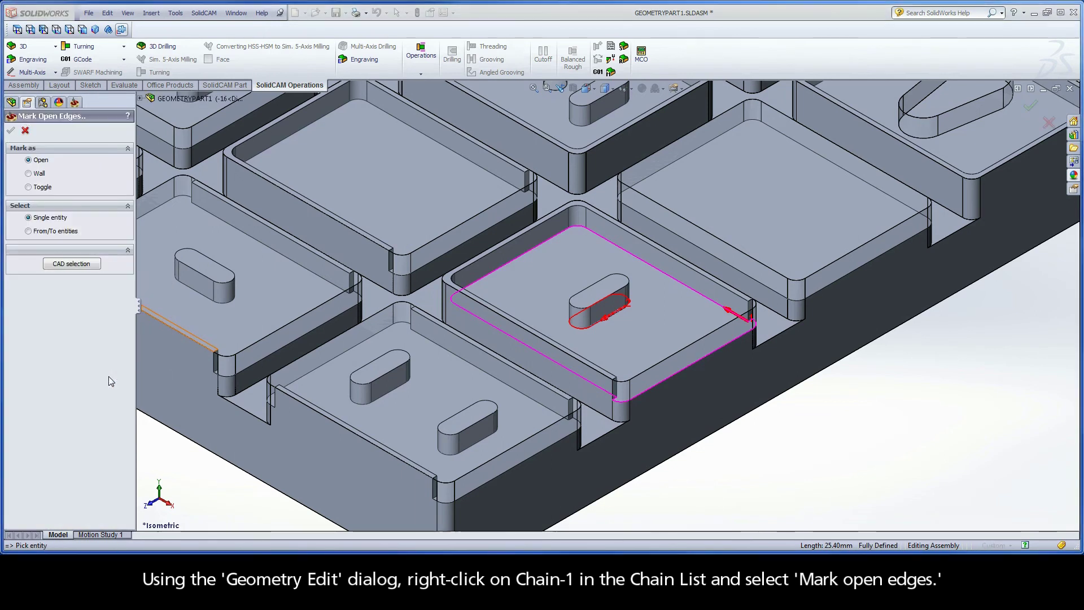
{"action": "left_click", "coordinate": [29, 231]}
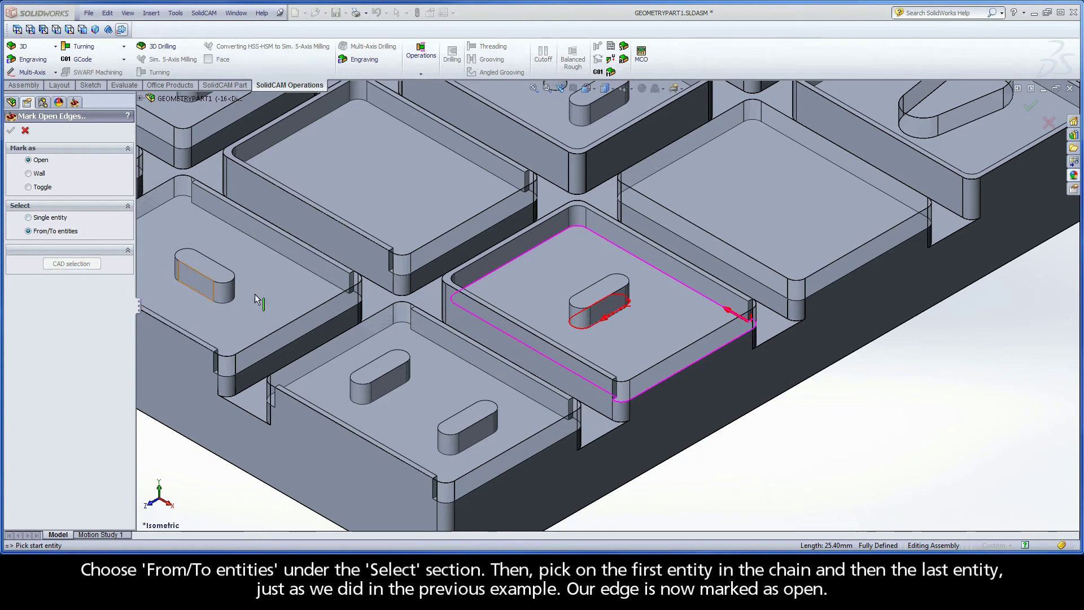
{"action": "left_click", "coordinate": [616, 404]}
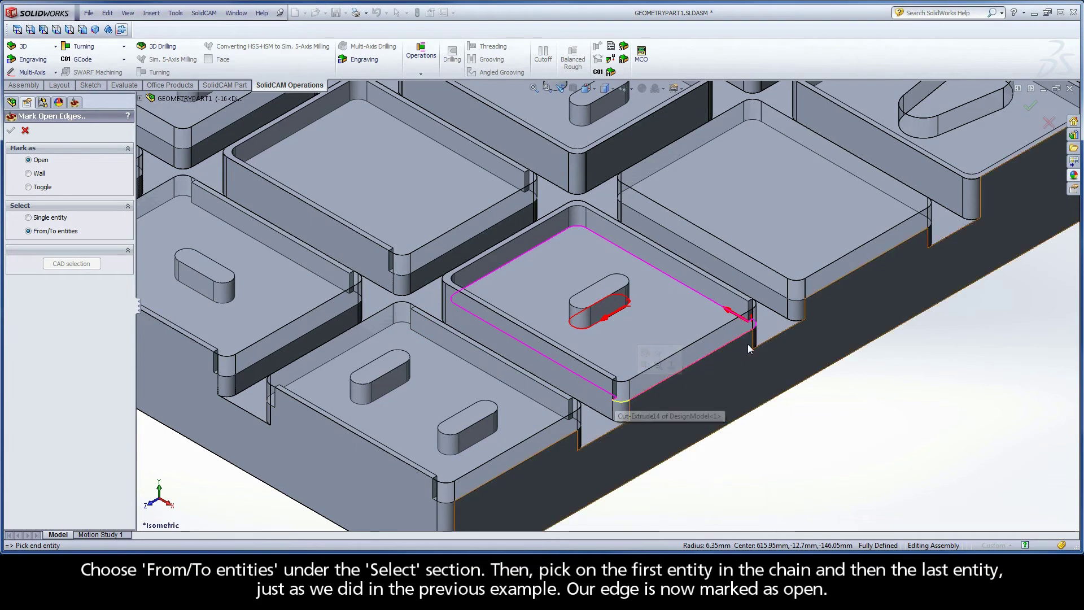
{"action": "left_click", "coordinate": [757, 330]}
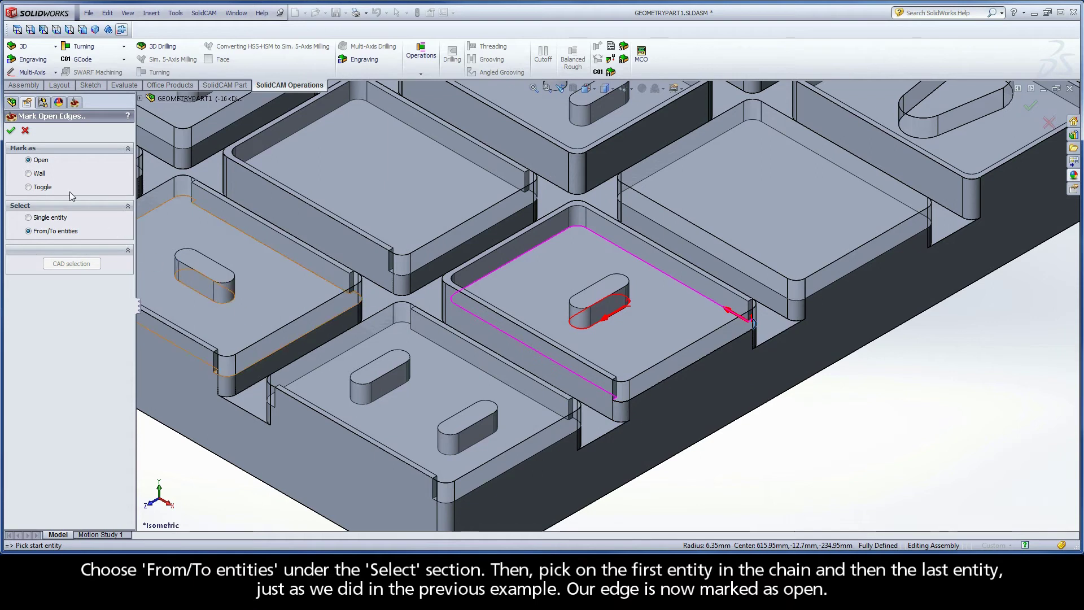
{"action": "left_click", "coordinate": [11, 132]}
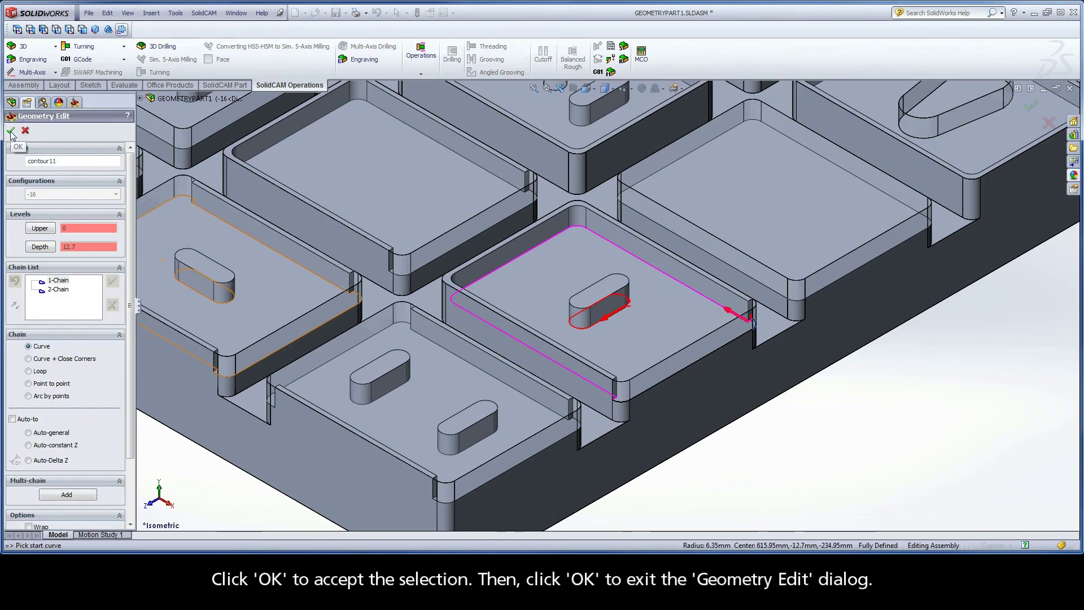
Confirm contour11, then calculate iRough_contour11 and play its toolpath simulation in Host CAD.
{"action": "left_click", "coordinate": [10, 132]}
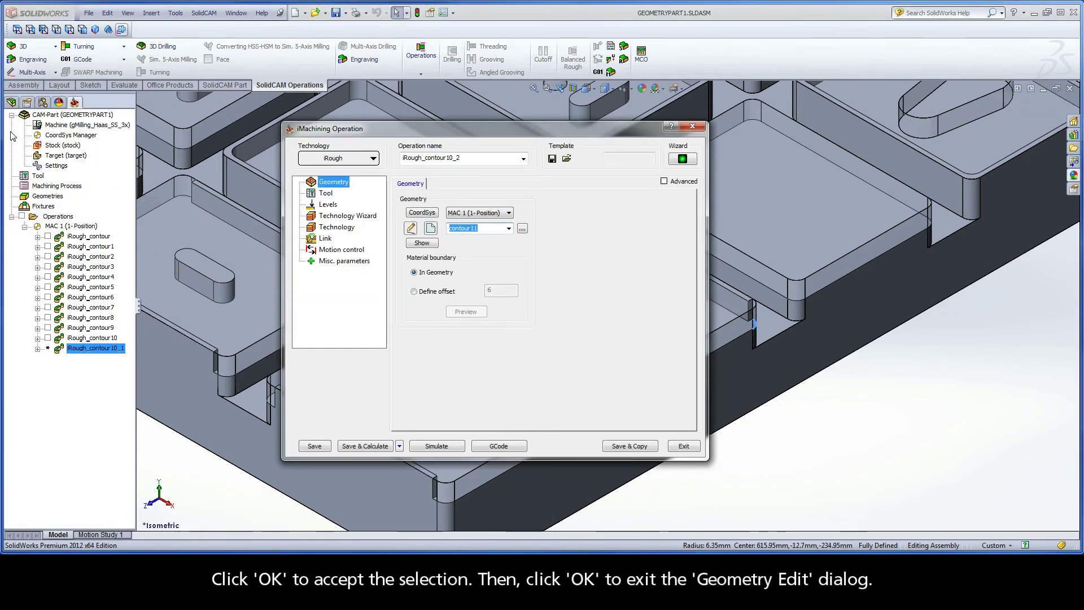
{"action": "left_click", "coordinate": [362, 445]}
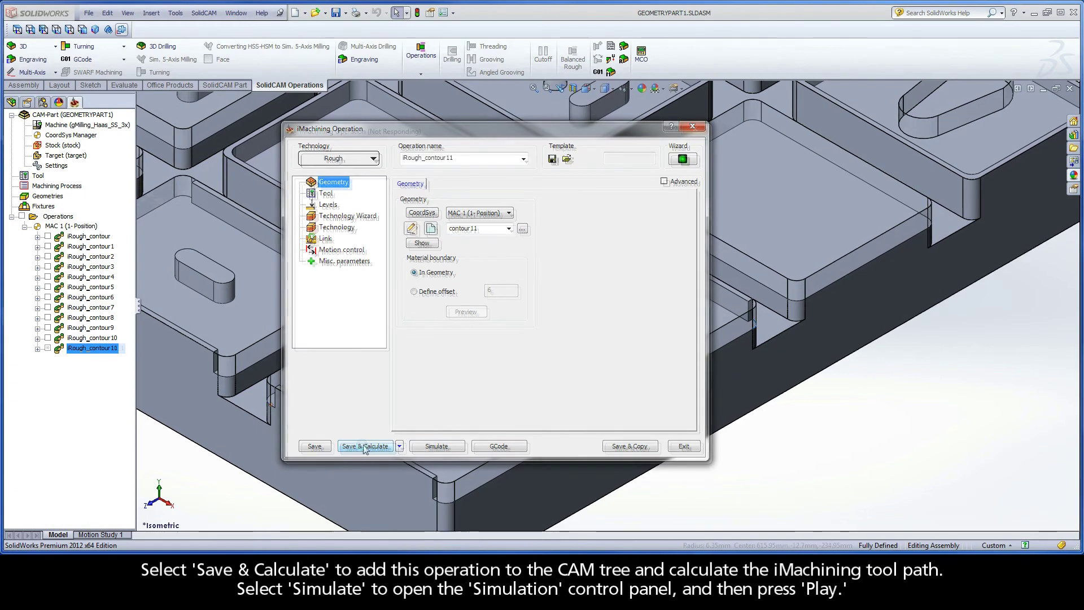
{"action": "left_click", "coordinate": [438, 446]}
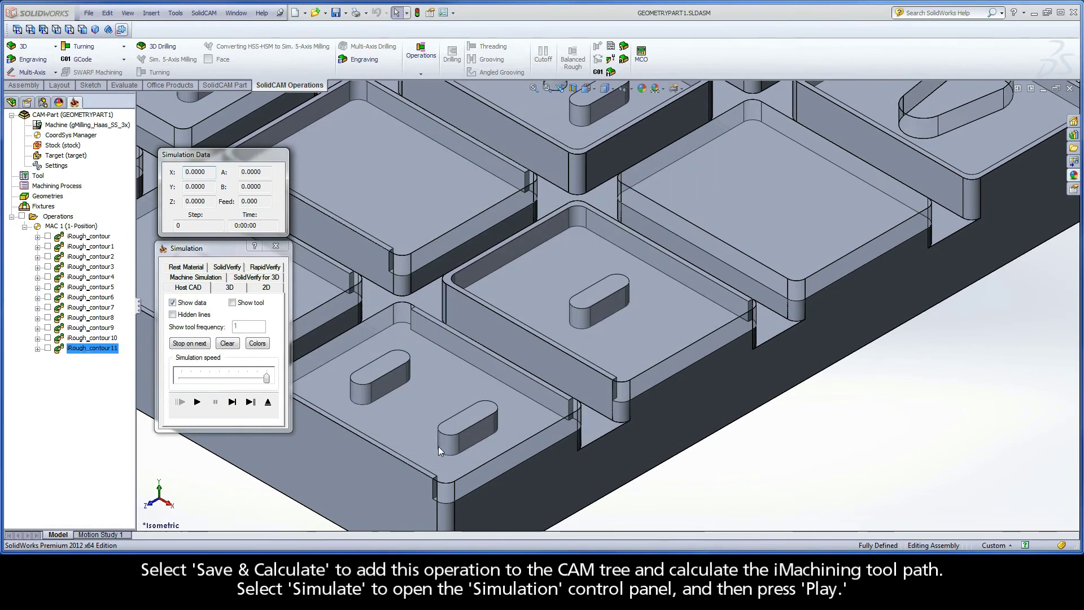
{"action": "left_click", "coordinate": [197, 401]}
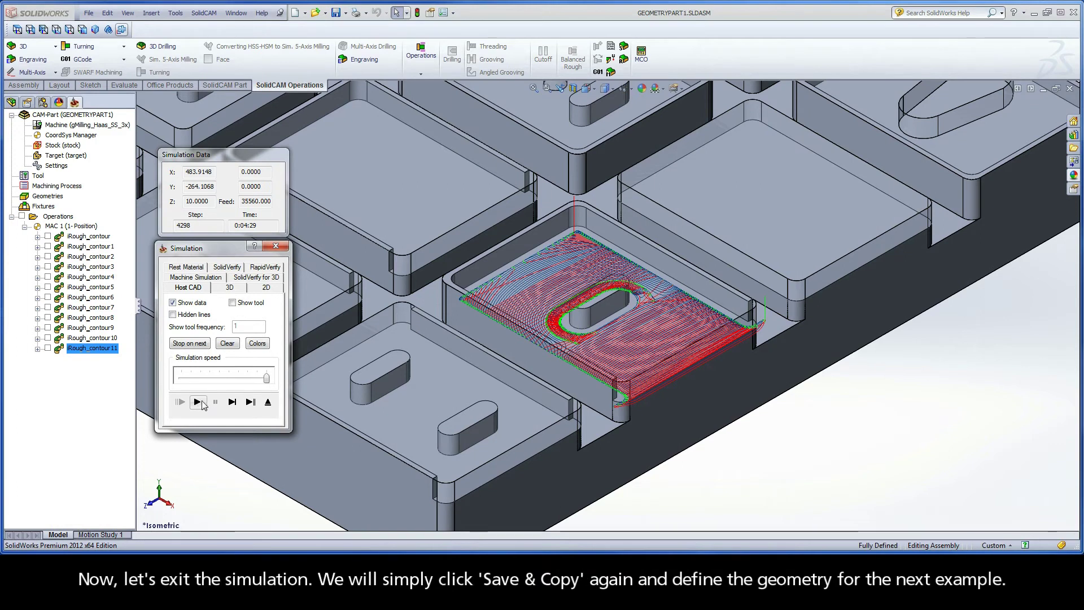
Copy the operation and chain the next pocket's lower contour into new geometry contour12.
{"action": "left_click", "coordinate": [267, 402]}
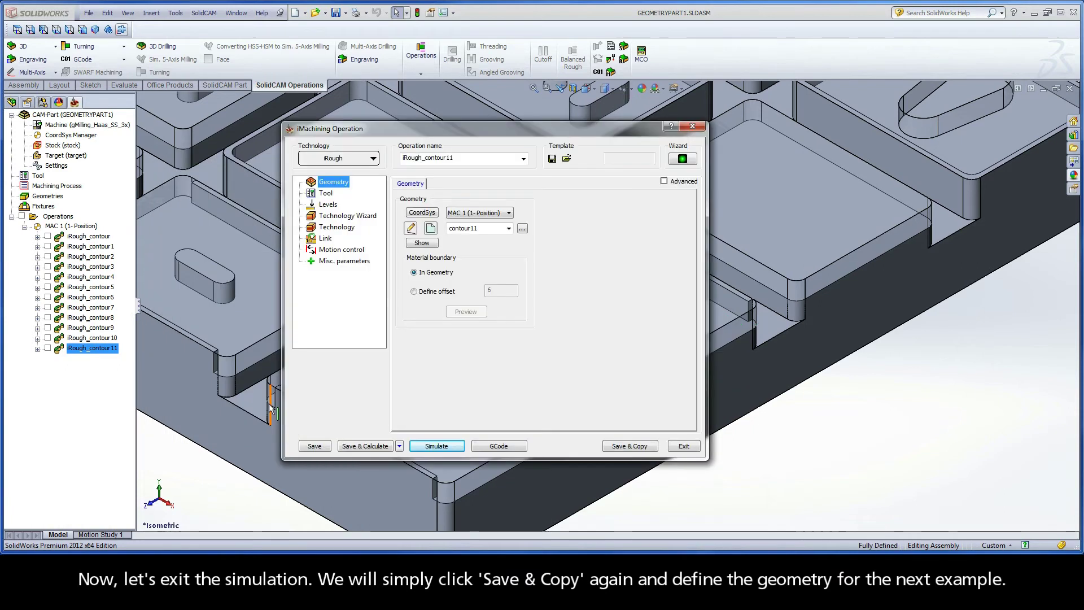
{"action": "left_click", "coordinate": [630, 445]}
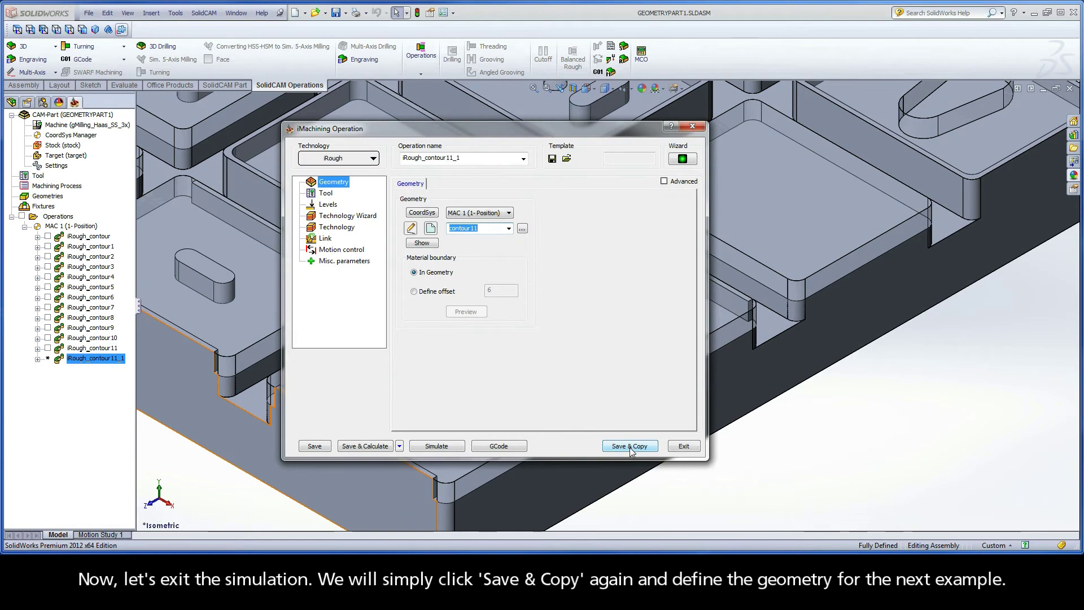
{"action": "left_click", "coordinate": [432, 229]}
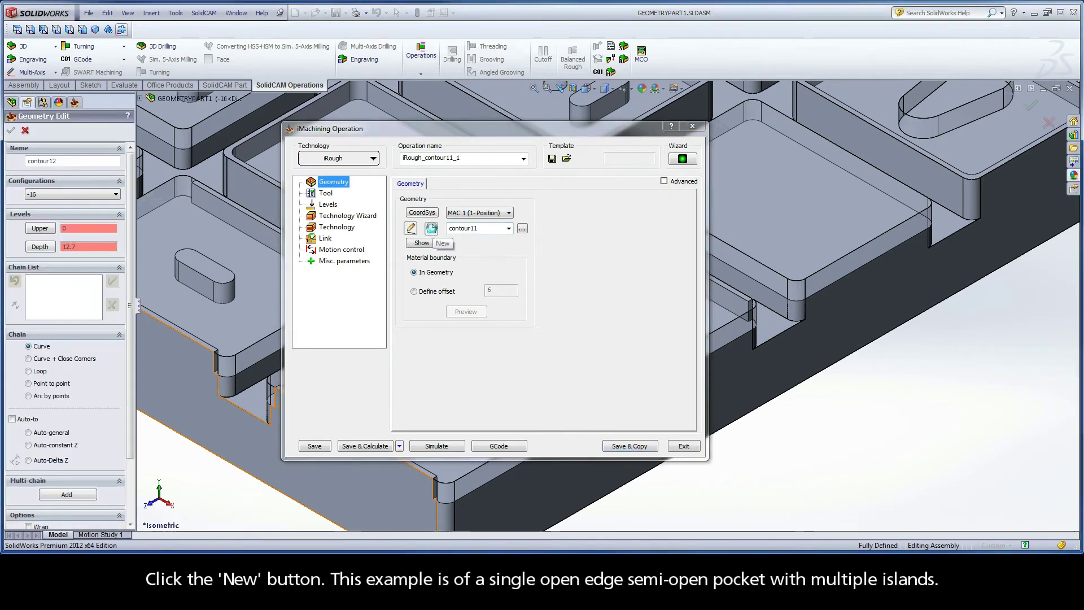
{"action": "middle_click_drag", "start_coordinate": [225, 161], "coordinate": [567, 290], "text": "ctrl"}
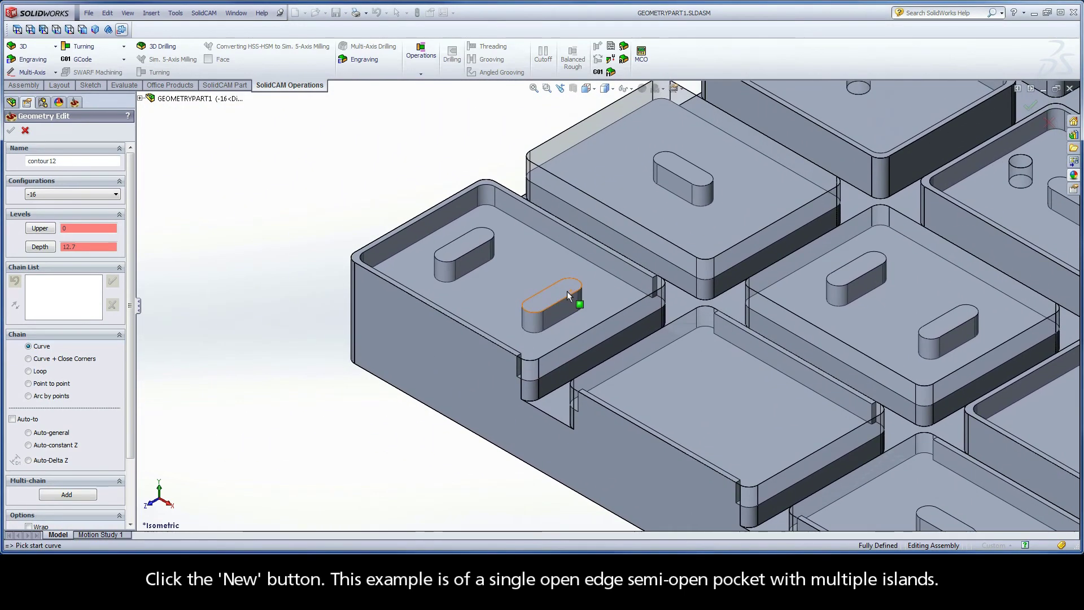
{"action": "scroll", "coordinate": [560, 275], "scroll_direction": "down", "scroll_amount": 1}
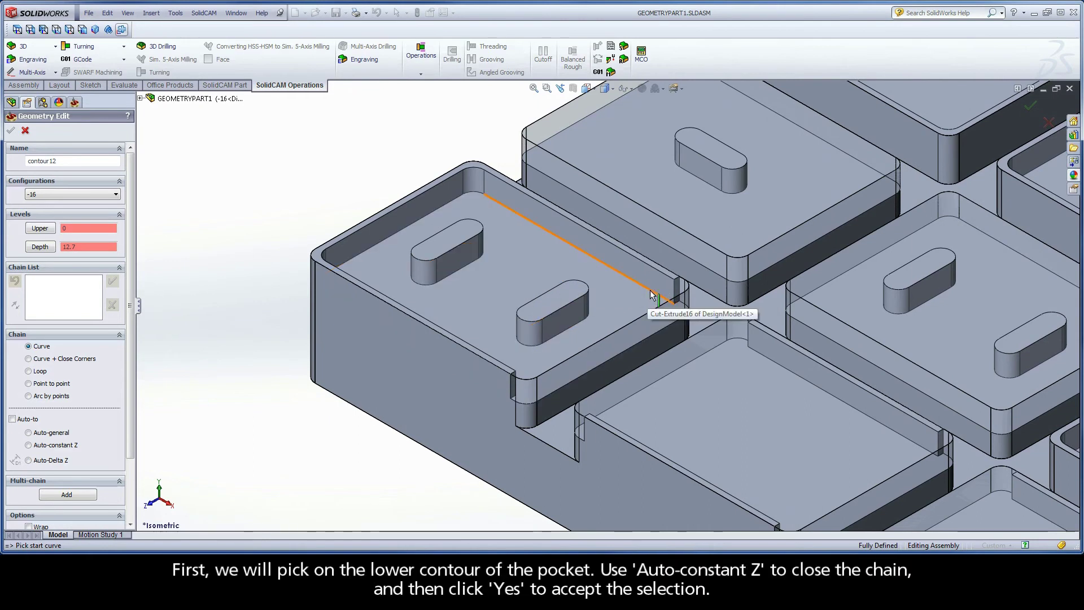
{"action": "left_click", "coordinate": [651, 291]}
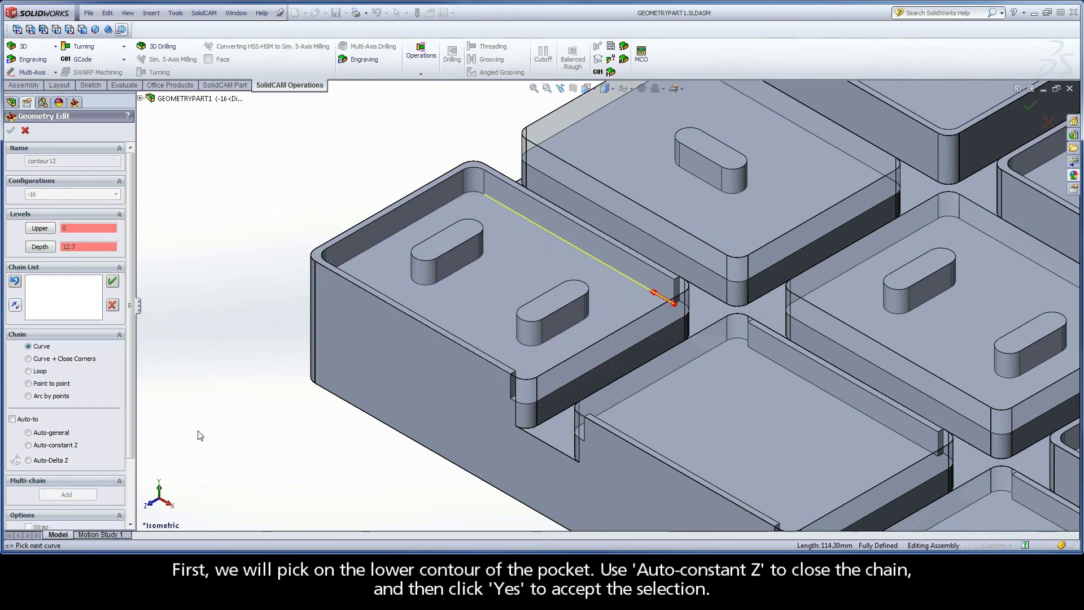
{"action": "left_click", "coordinate": [37, 446]}
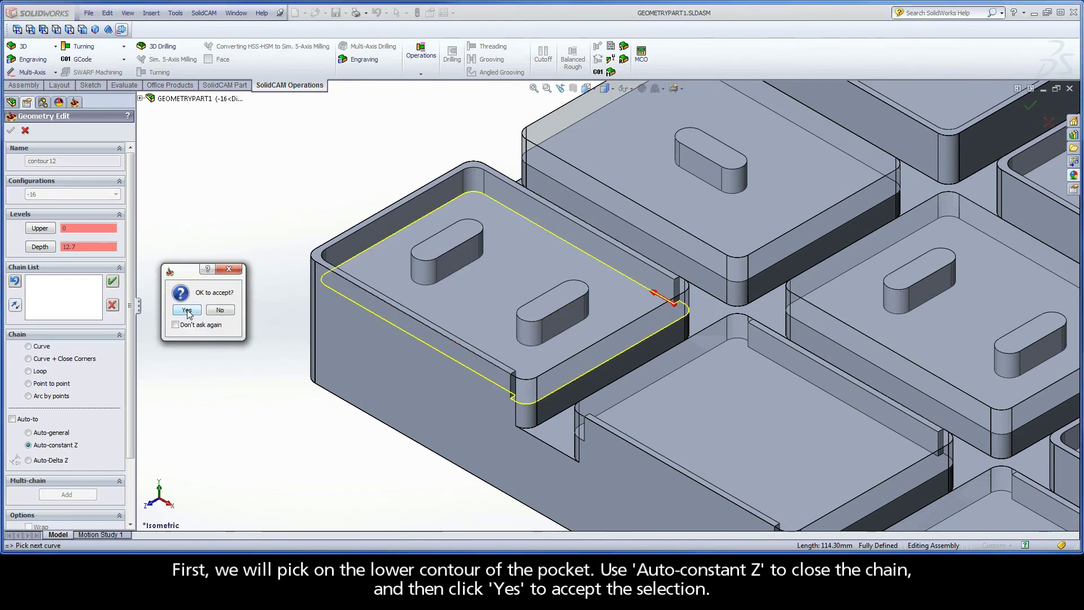
{"action": "left_click", "coordinate": [187, 310]}
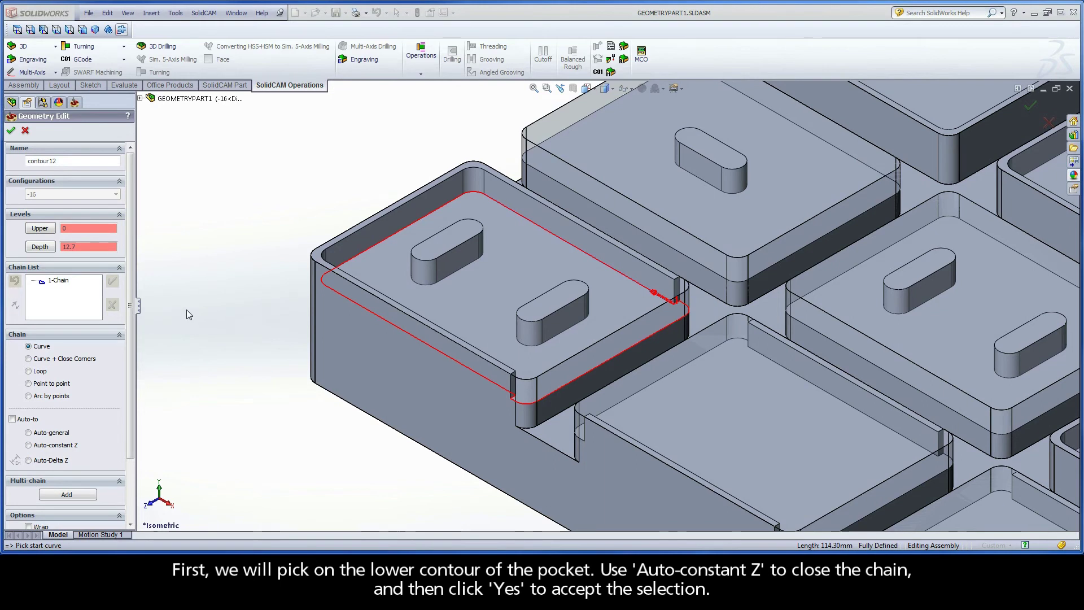
Add closed constant-Z chains around the lower contours of both islands.
{"action": "left_click", "coordinate": [466, 266]}
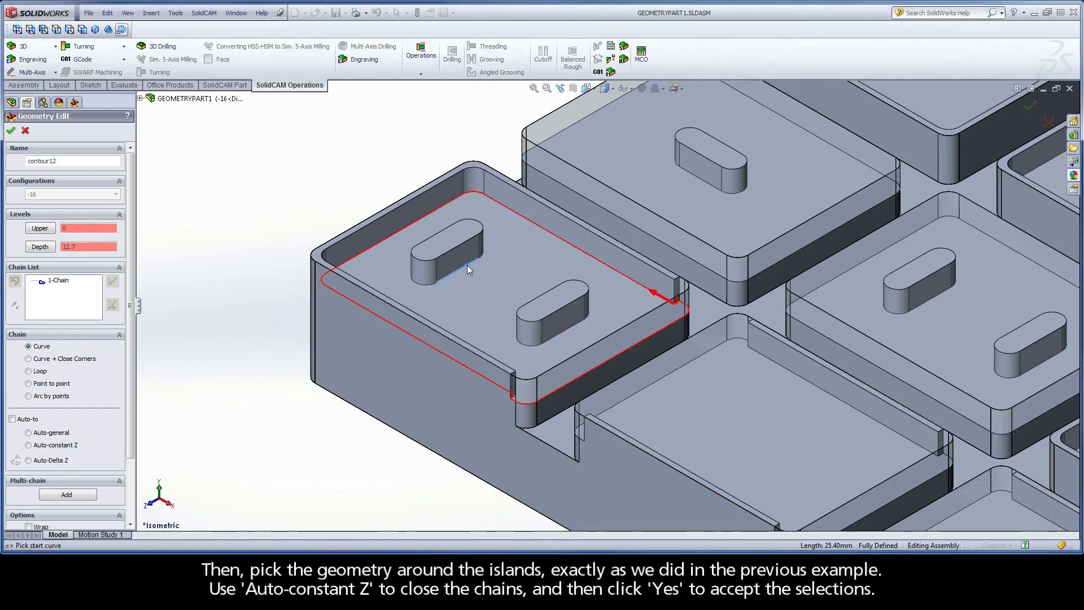
{"action": "left_click", "coordinate": [56, 445]}
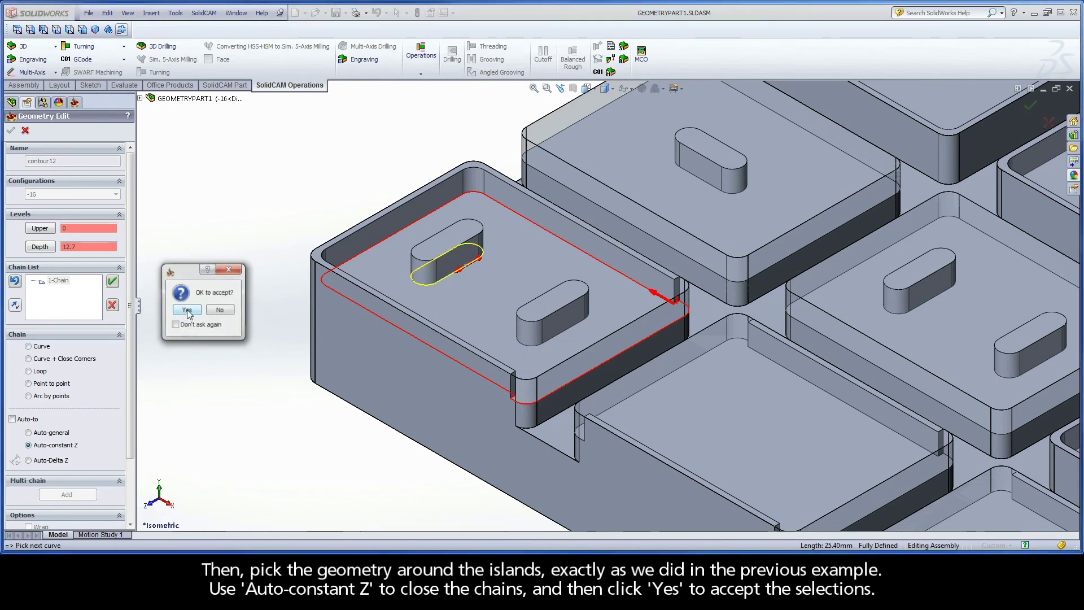
{"action": "left_click", "coordinate": [186, 311]}
{"action": "left_click", "coordinate": [572, 327]}
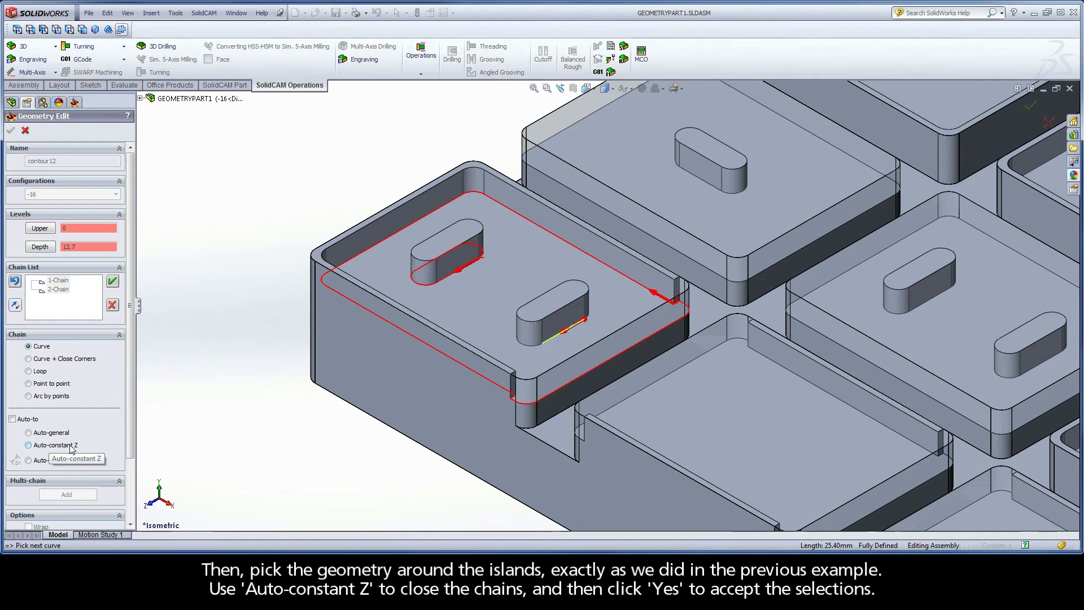
{"action": "left_click", "coordinate": [46, 445]}
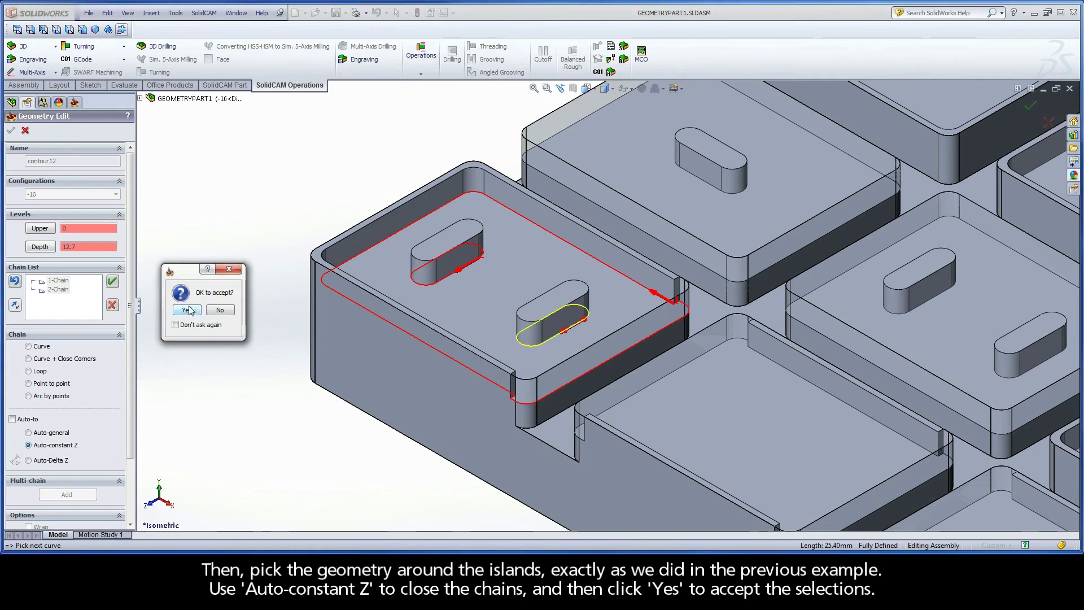
{"action": "left_click", "coordinate": [187, 310]}
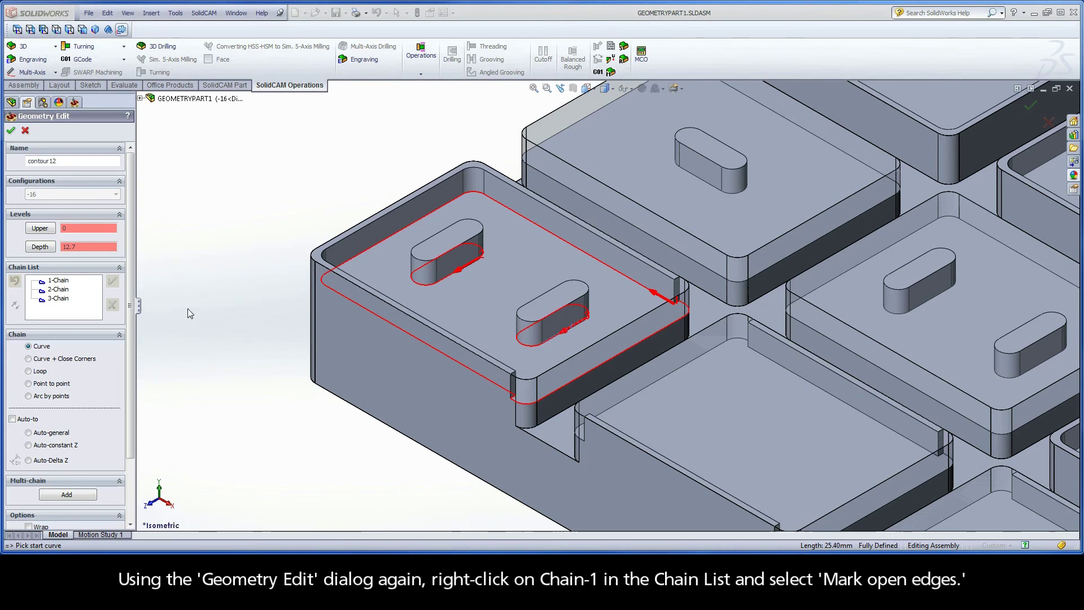
Mark the open side of contour12's pocket chain as open, using From/To entities.
{"action": "right_click", "coordinate": [59, 280]}
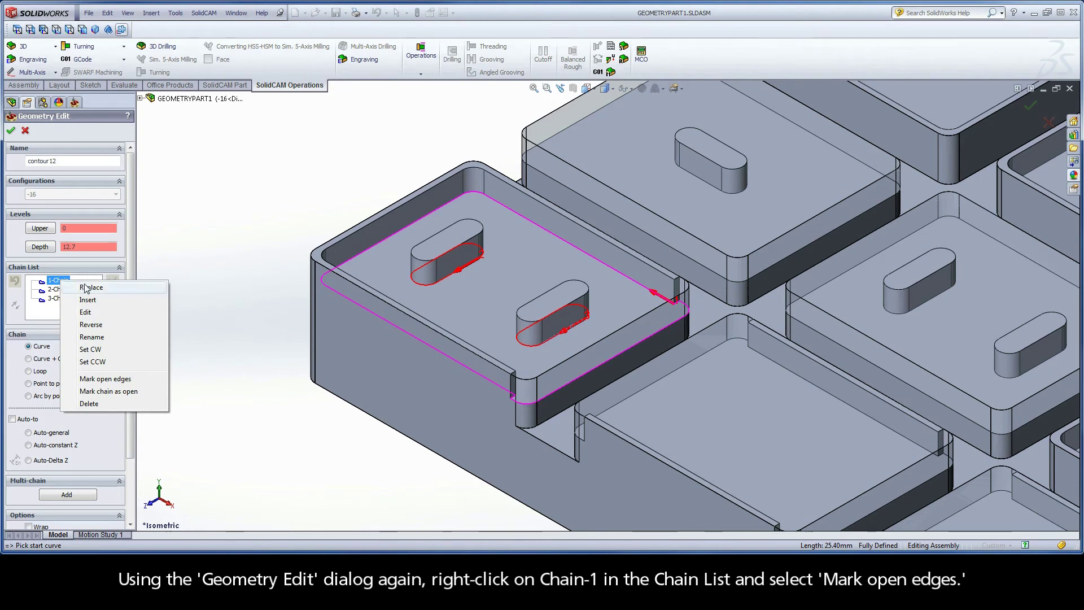
{"action": "left_click", "coordinate": [122, 380]}
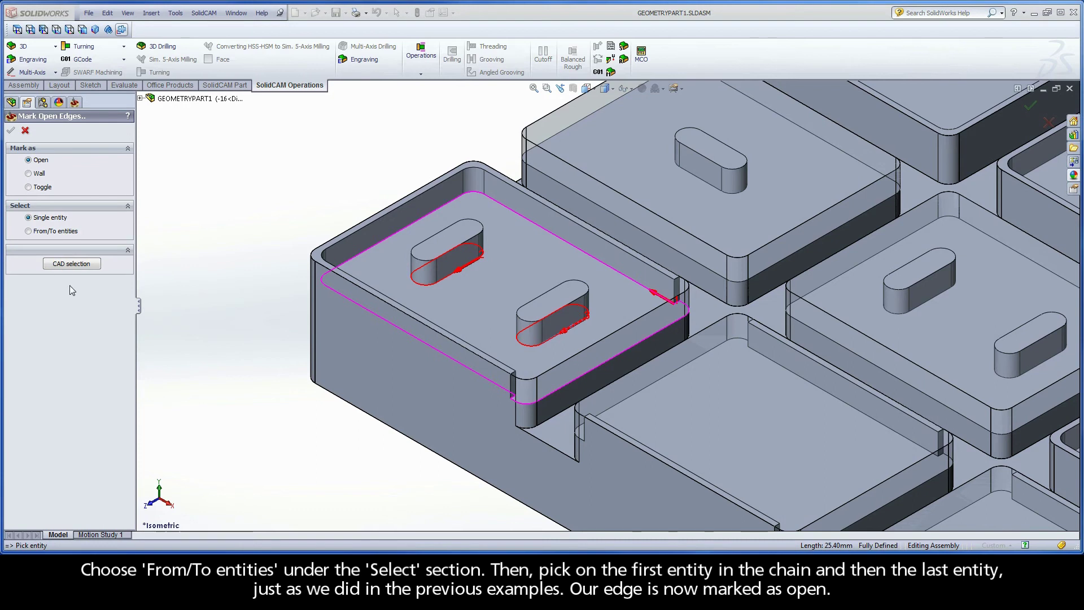
{"action": "left_click", "coordinate": [53, 232]}
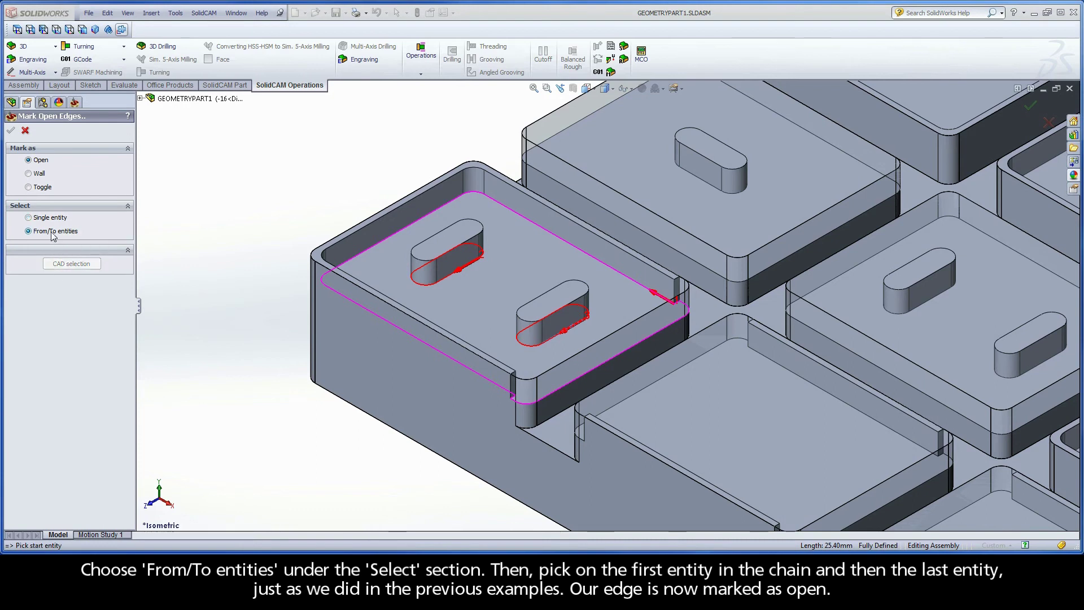
{"action": "left_click", "coordinate": [514, 405]}
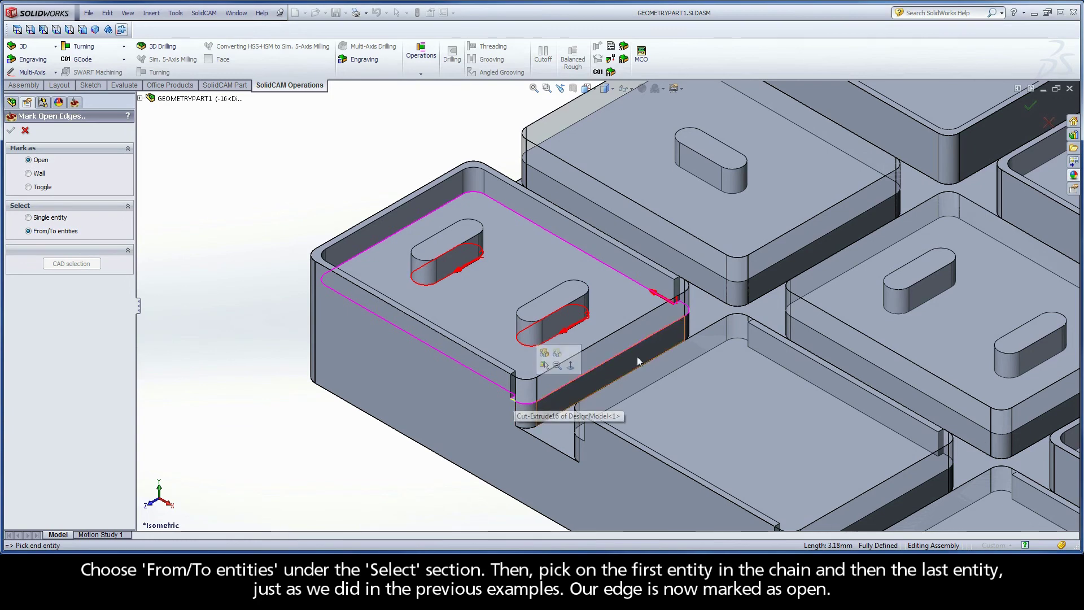
{"action": "left_click", "coordinate": [681, 307]}
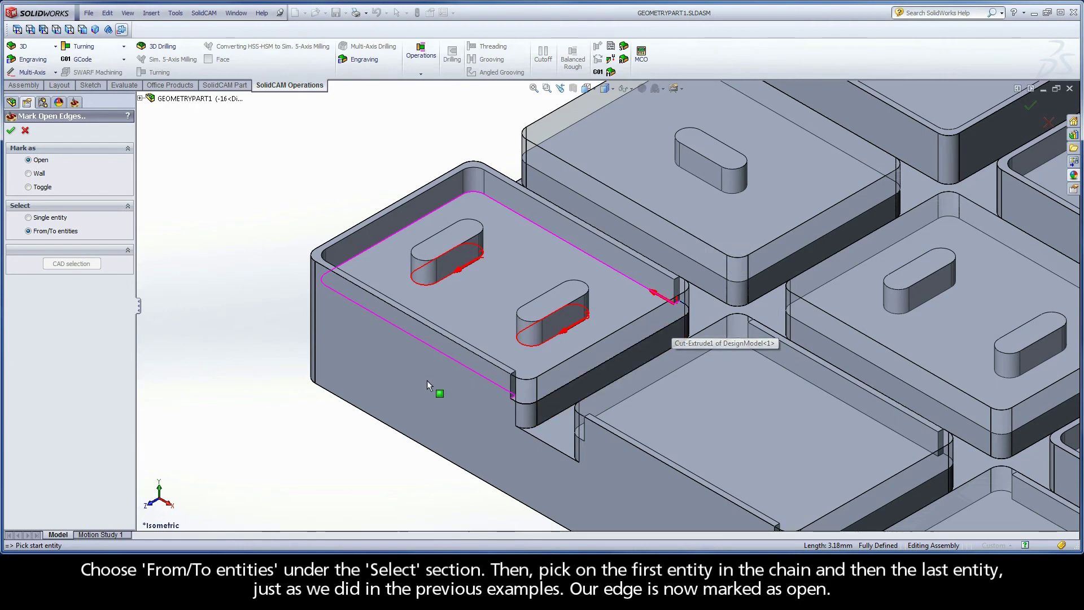
{"action": "left_click", "coordinate": [10, 132]}
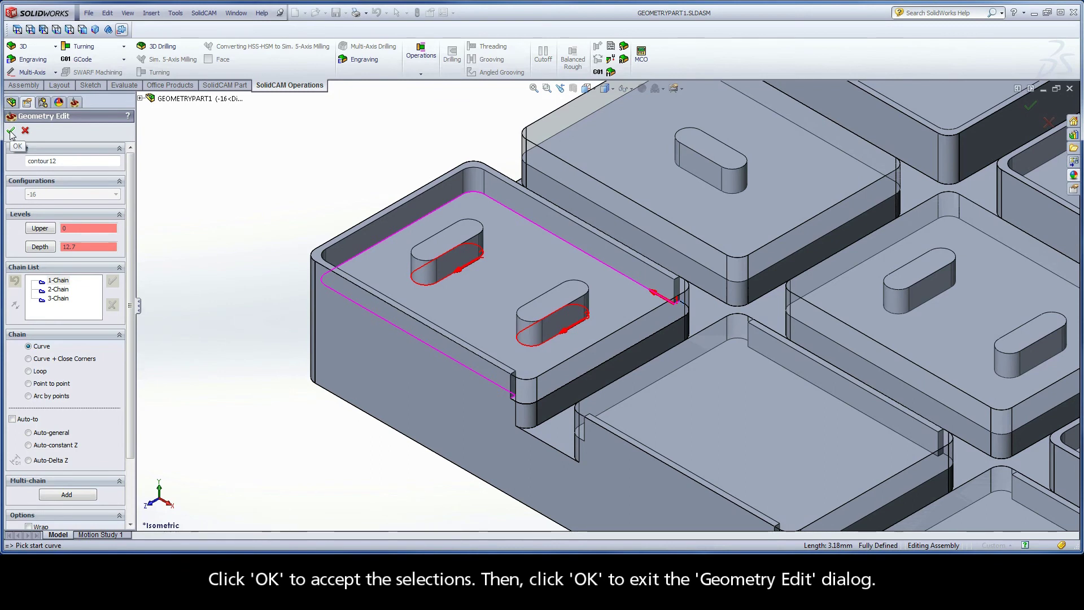
Confirm contour12, then calculate and simulate the iRough_contour12 toolpath cutting between both islands.
{"action": "left_click", "coordinate": [11, 131]}
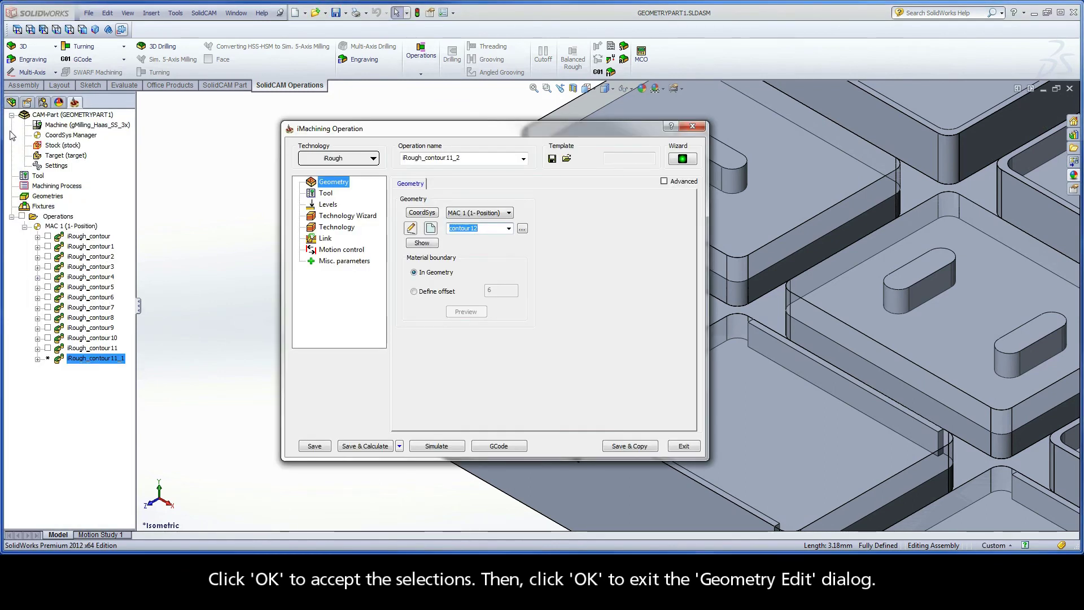
{"action": "left_click", "coordinate": [361, 445]}
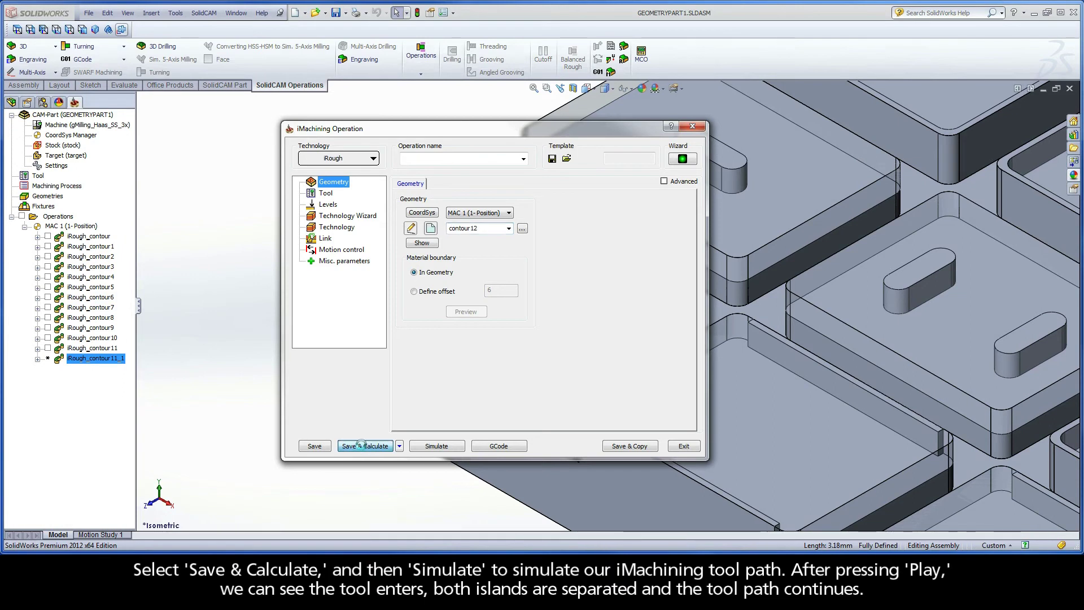
{"action": "left_click", "coordinate": [437, 446]}
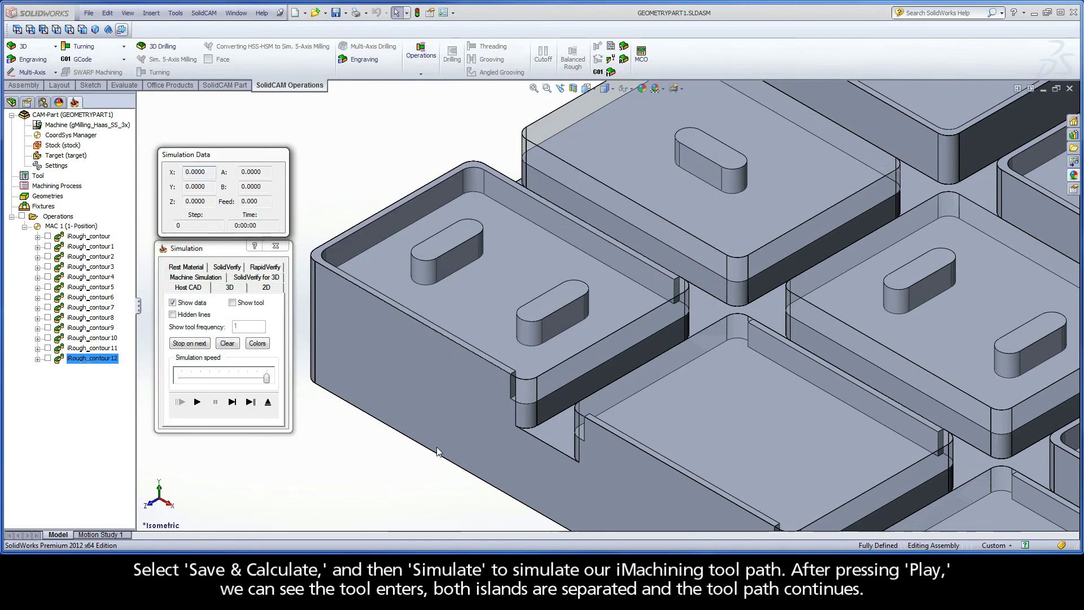
{"action": "left_click", "coordinate": [197, 402]}
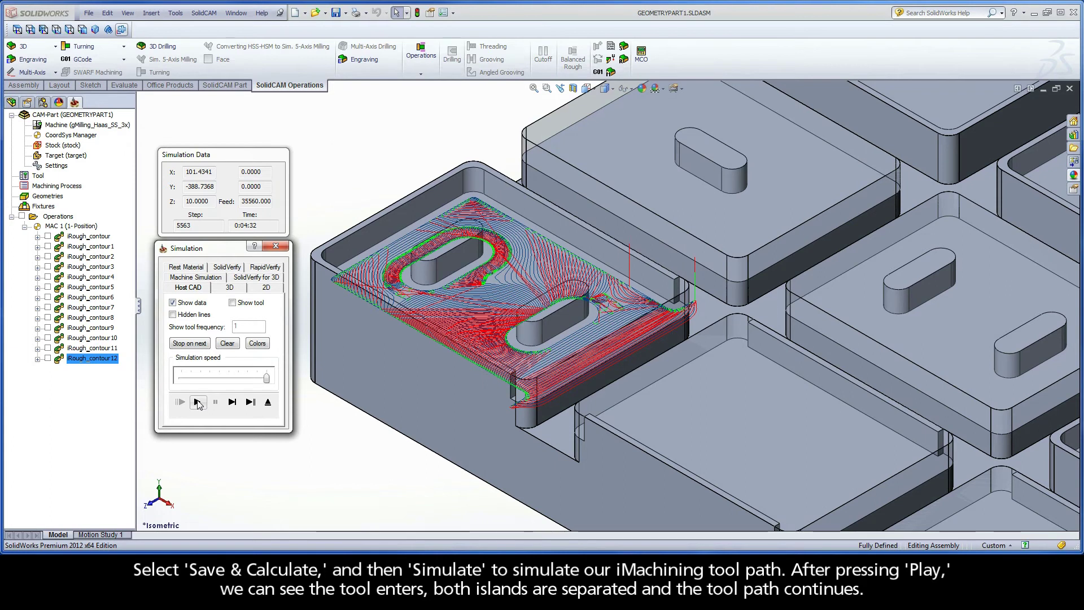
{"action": "left_click", "coordinate": [267, 401]}
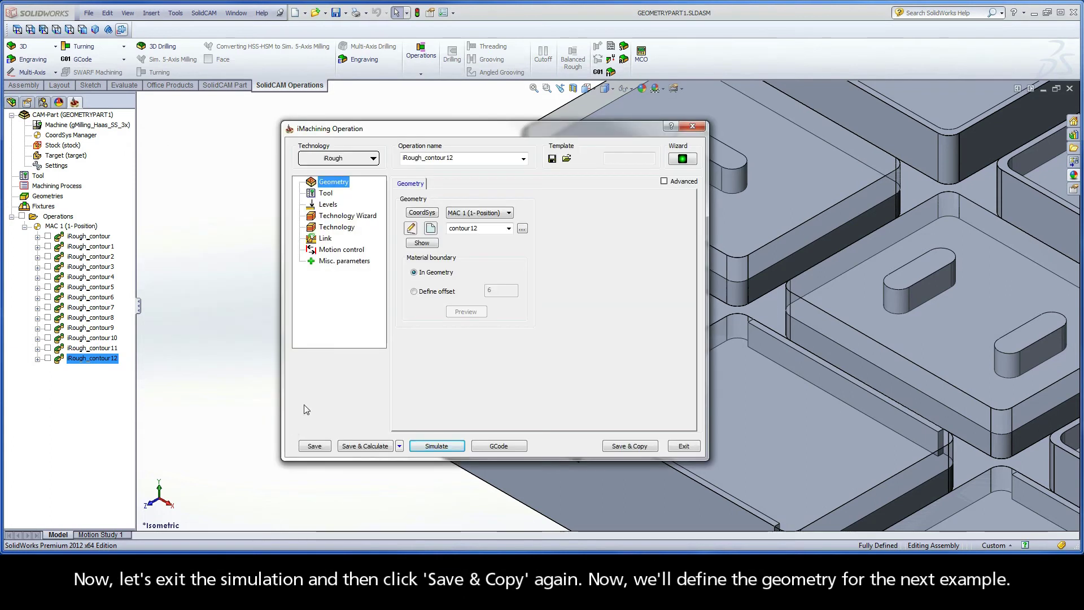
Copy the operation to iRough_contour12_1 and chain the island-free pocket's lower contour into contour13.
{"action": "left_click", "coordinate": [629, 445]}
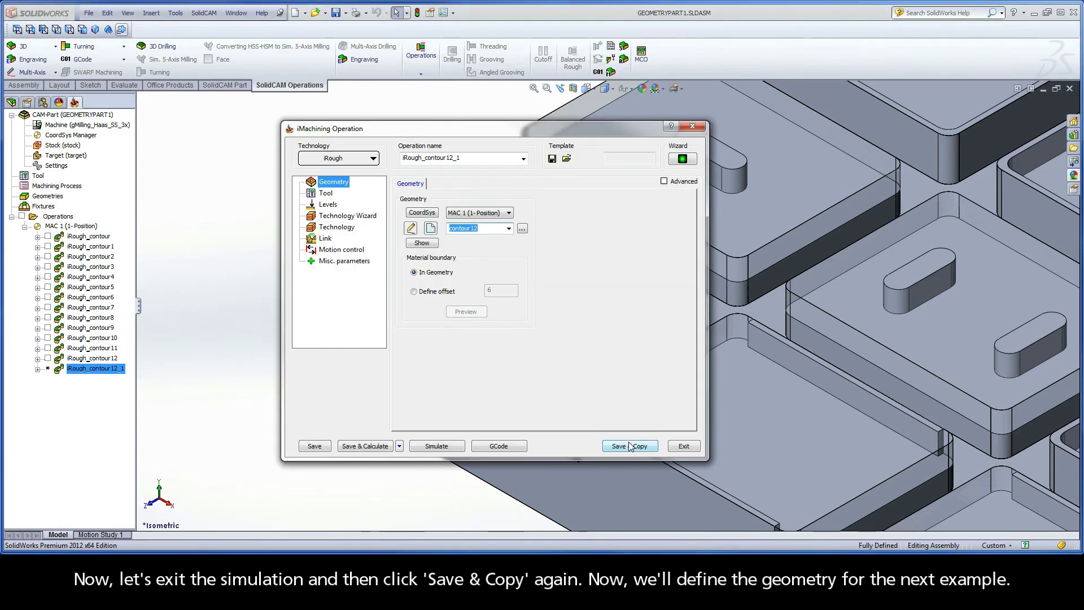
{"action": "left_click", "coordinate": [431, 229]}
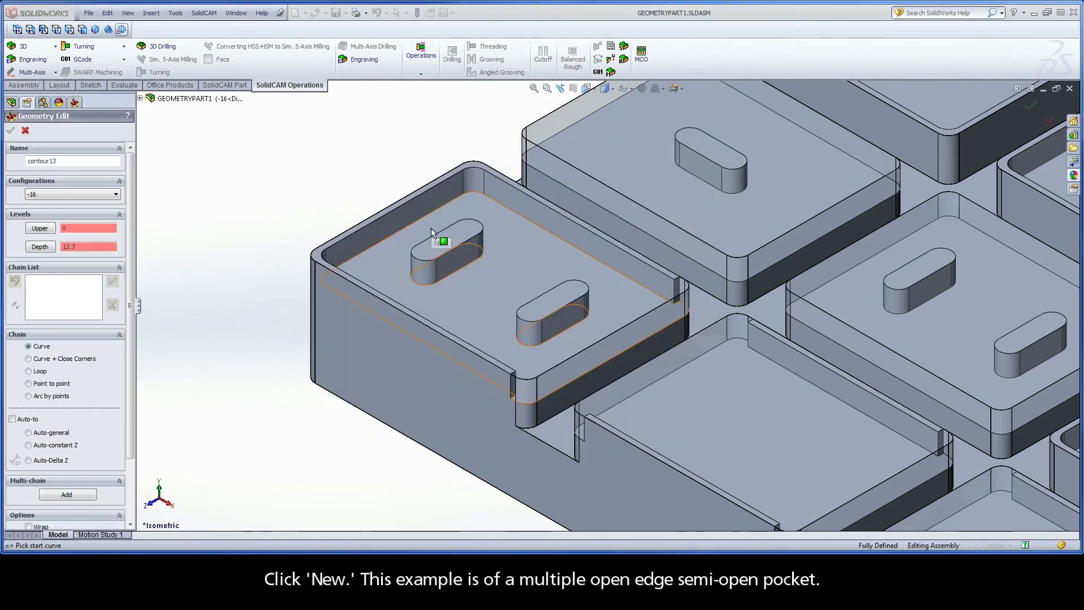
{"action": "scroll", "coordinate": [633, 320], "scroll_direction": "down", "scroll_amount": 4}
{"action": "middle_click_drag", "start_coordinate": [633, 320], "coordinate": [625, 317], "text": "ctrl"}
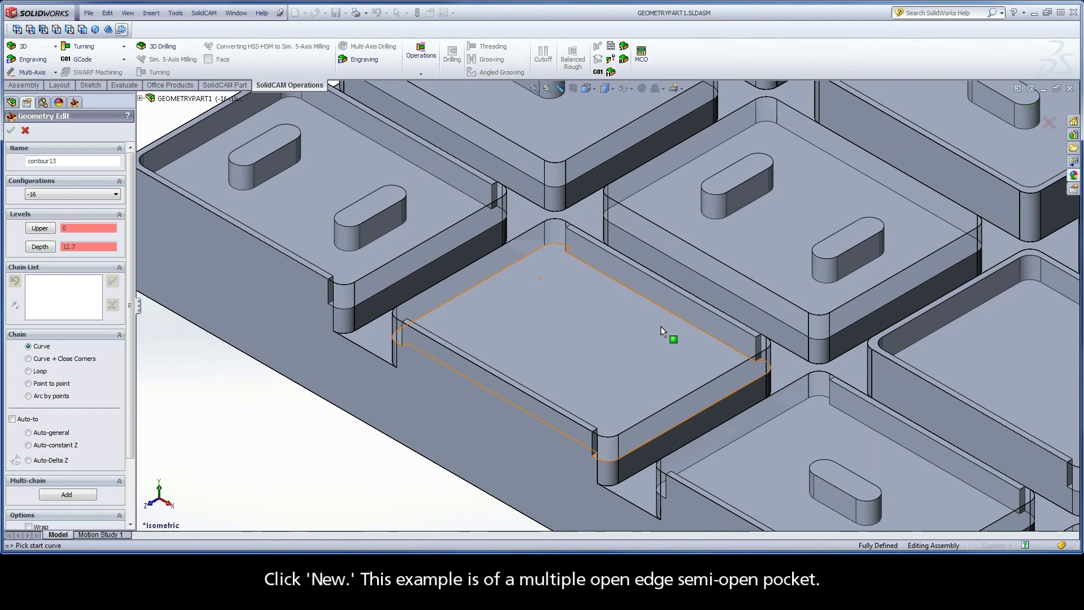
{"action": "left_click", "coordinate": [724, 348]}
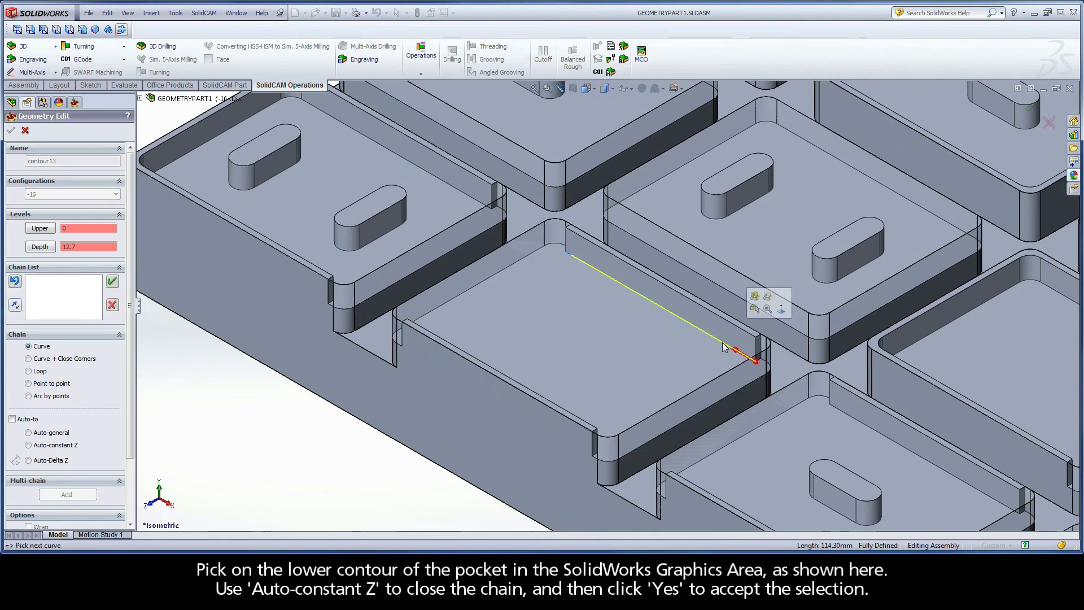
{"action": "left_click", "coordinate": [29, 445]}
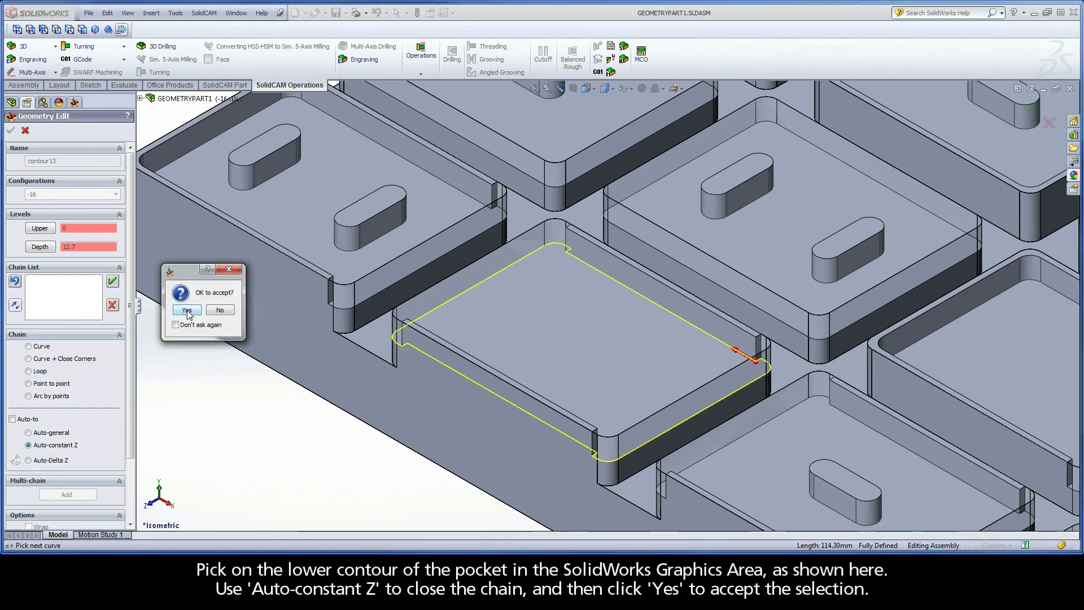
{"action": "left_click", "coordinate": [187, 311]}
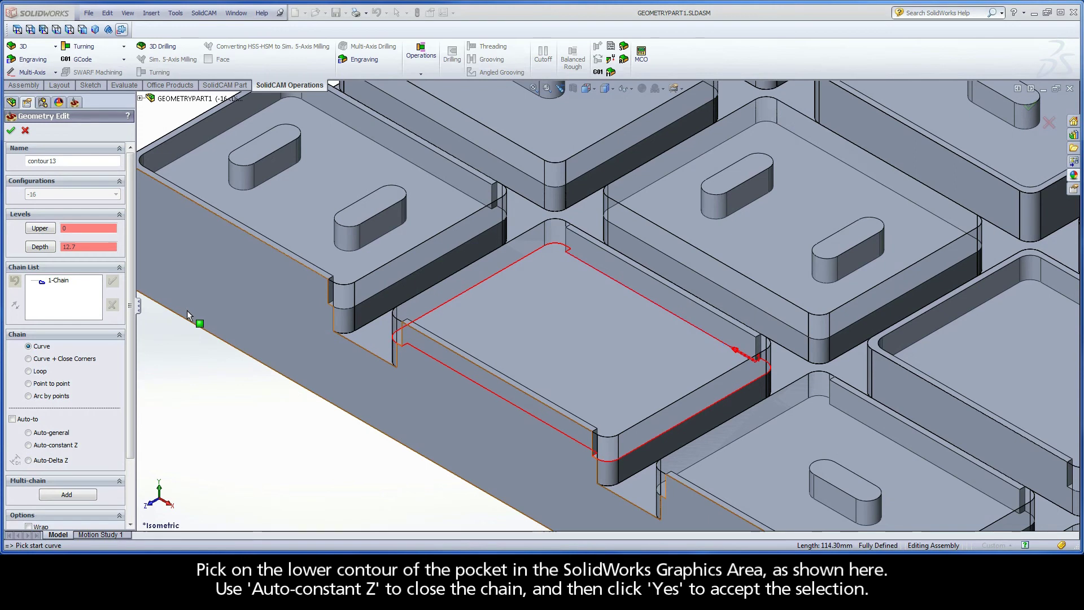
Mark contour13's corner arcs, short edges and the 88.90 mm long side as open edges.
{"action": "right_click", "coordinate": [66, 285]}
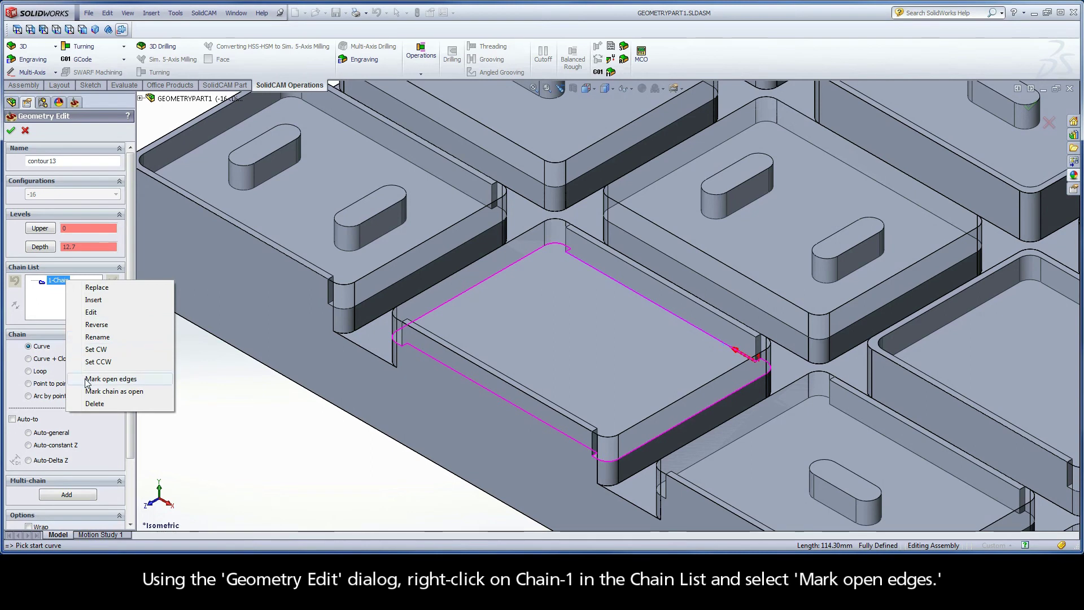
{"action": "left_click", "coordinate": [129, 384]}
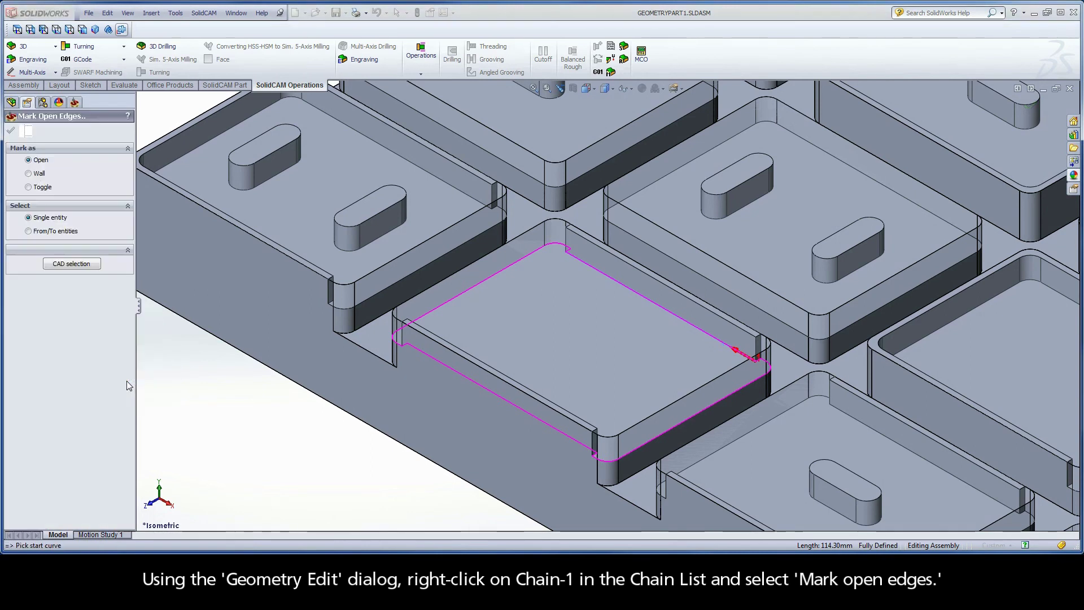
{"action": "right_click", "coordinate": [576, 254]}
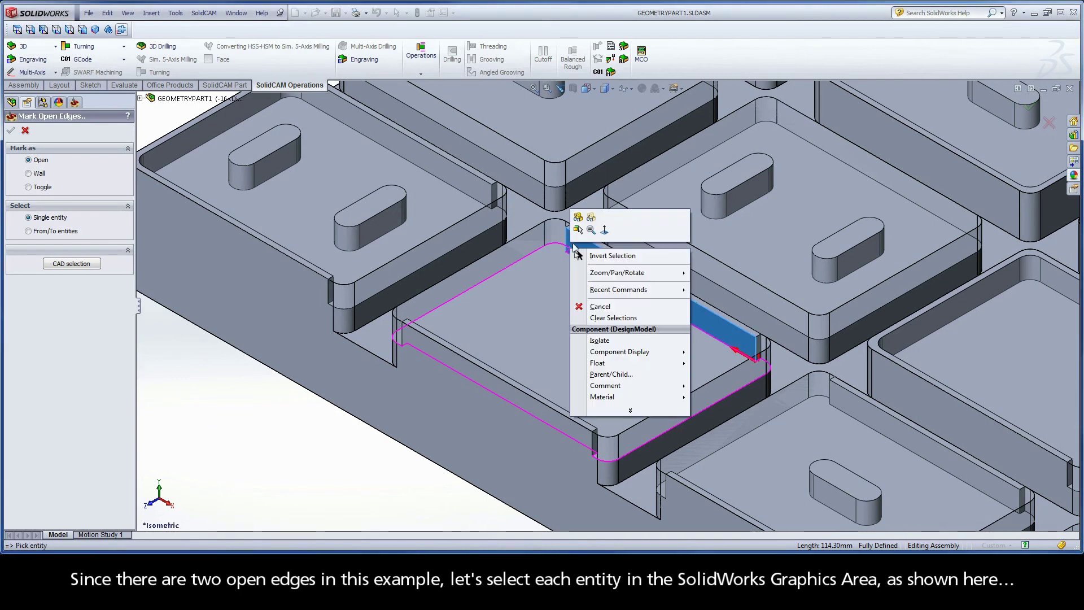
{"action": "left_click", "coordinate": [578, 229]}
{"action": "left_click", "coordinate": [599, 265]}
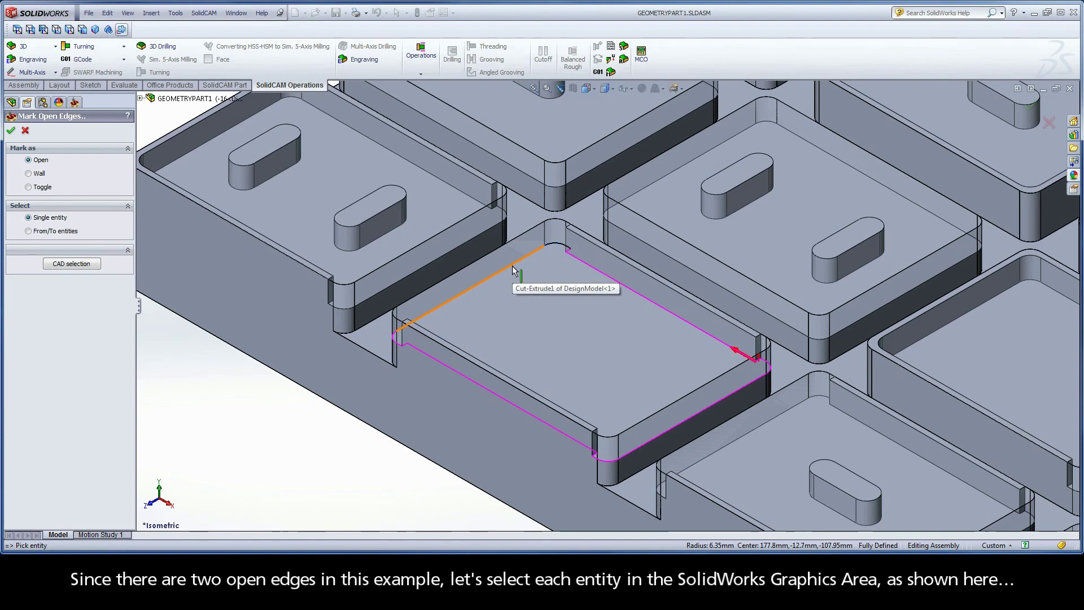
{"action": "left_click", "coordinate": [395, 346]}
{"action": "left_click", "coordinate": [598, 469]}
{"action": "left_click", "coordinate": [640, 446]}
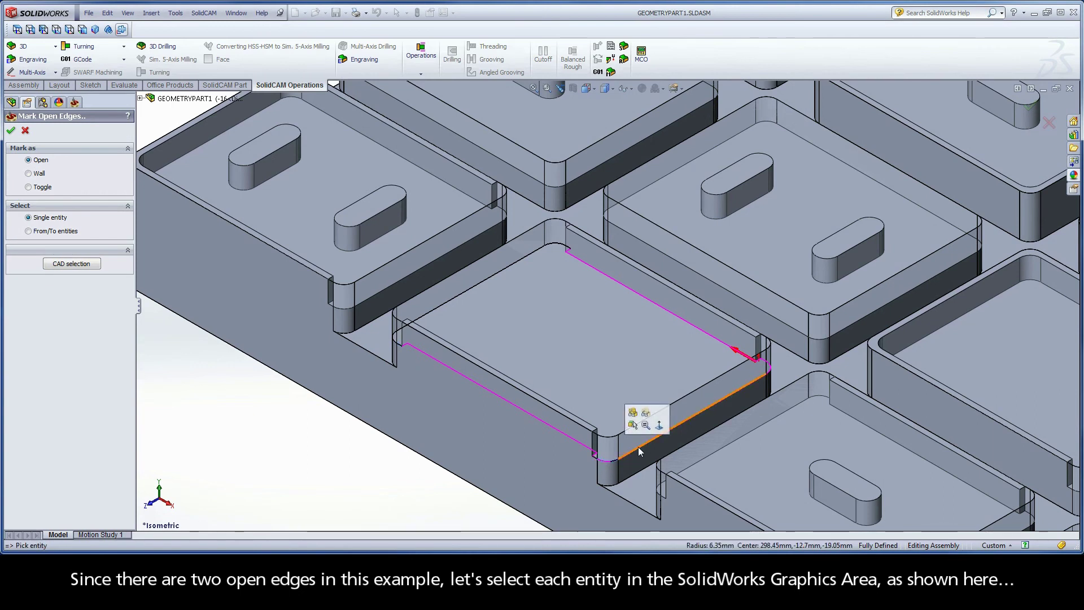
{"action": "left_click", "coordinate": [766, 362]}
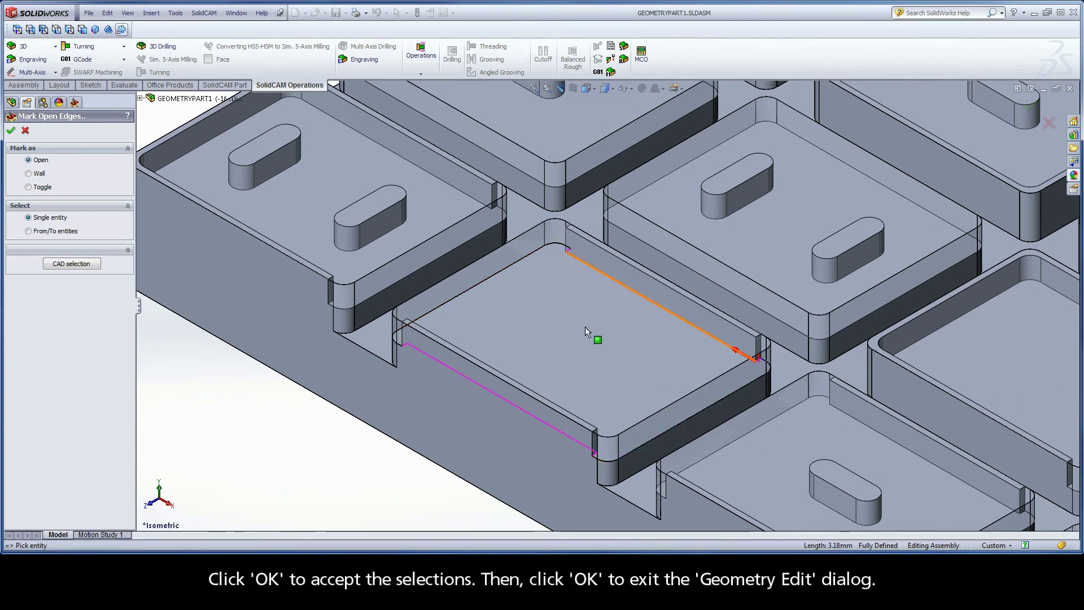
{"action": "left_click", "coordinate": [11, 131]}
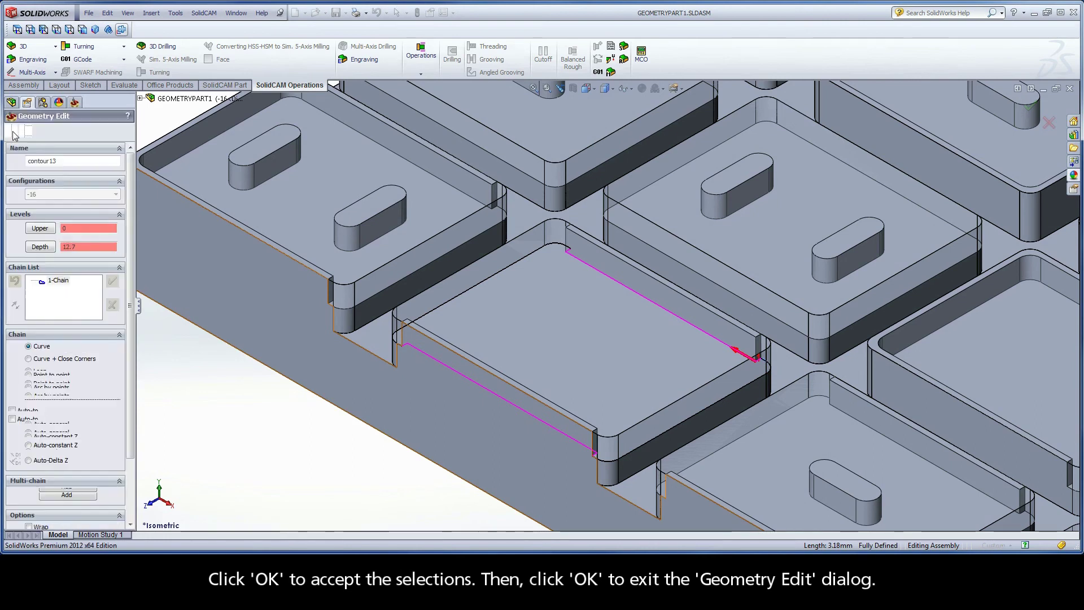
Save and calculate iRough_contour13 on contour13, then play its toolpath simulation and exit.
{"action": "left_click", "coordinate": [12, 131]}
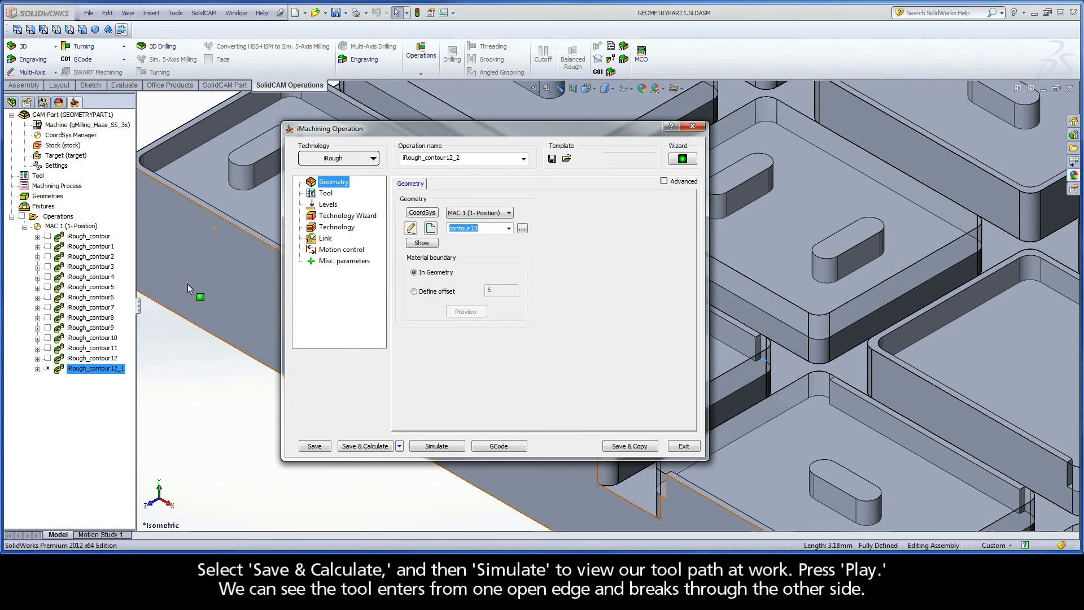
{"action": "left_click", "coordinate": [369, 447]}
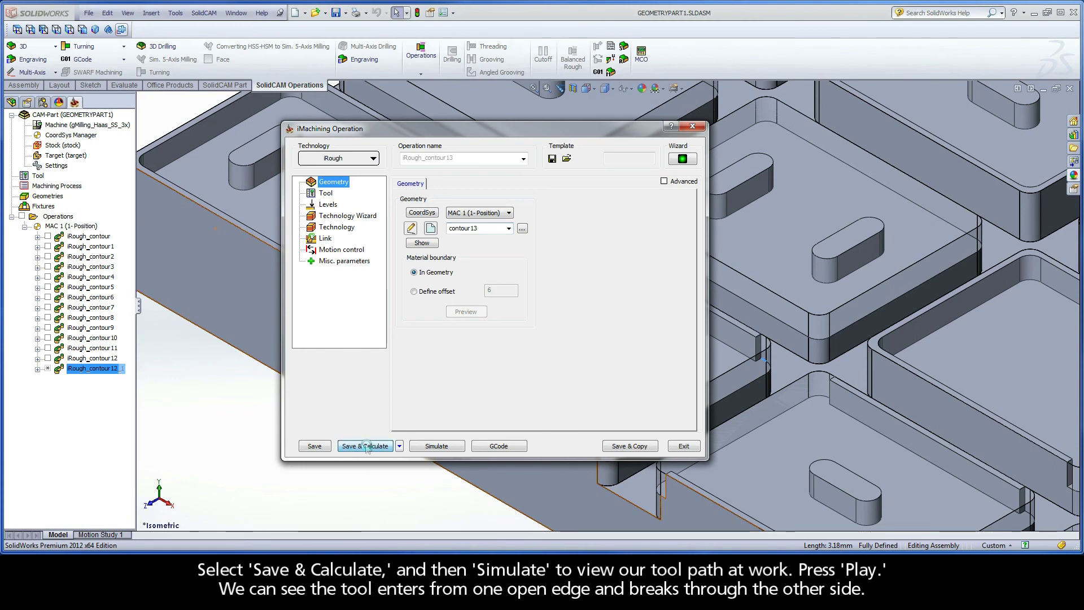
{"action": "left_click", "coordinate": [434, 446]}
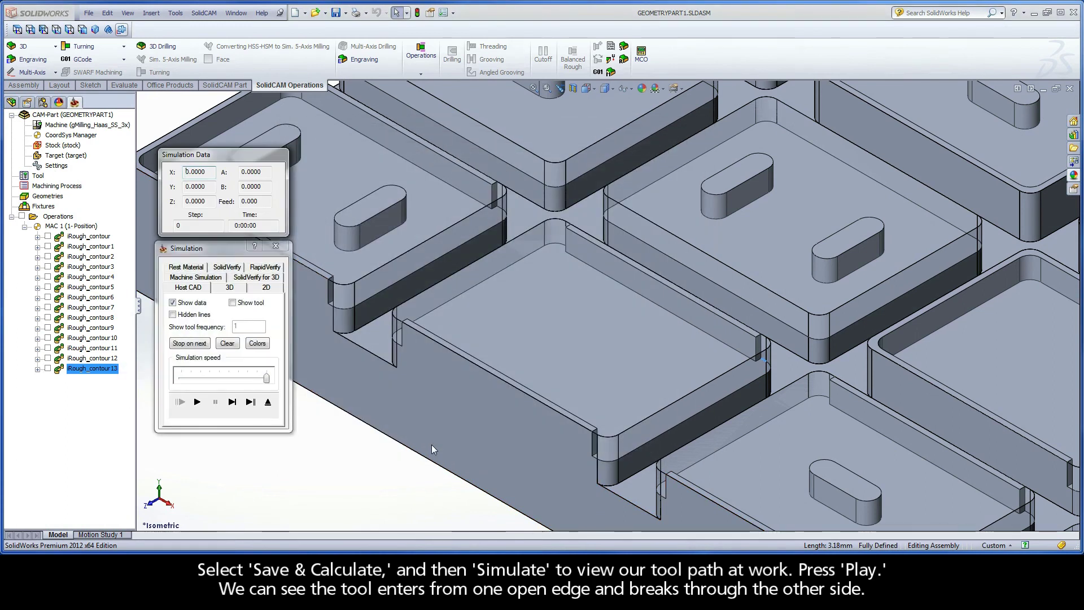
{"action": "left_click", "coordinate": [197, 401]}
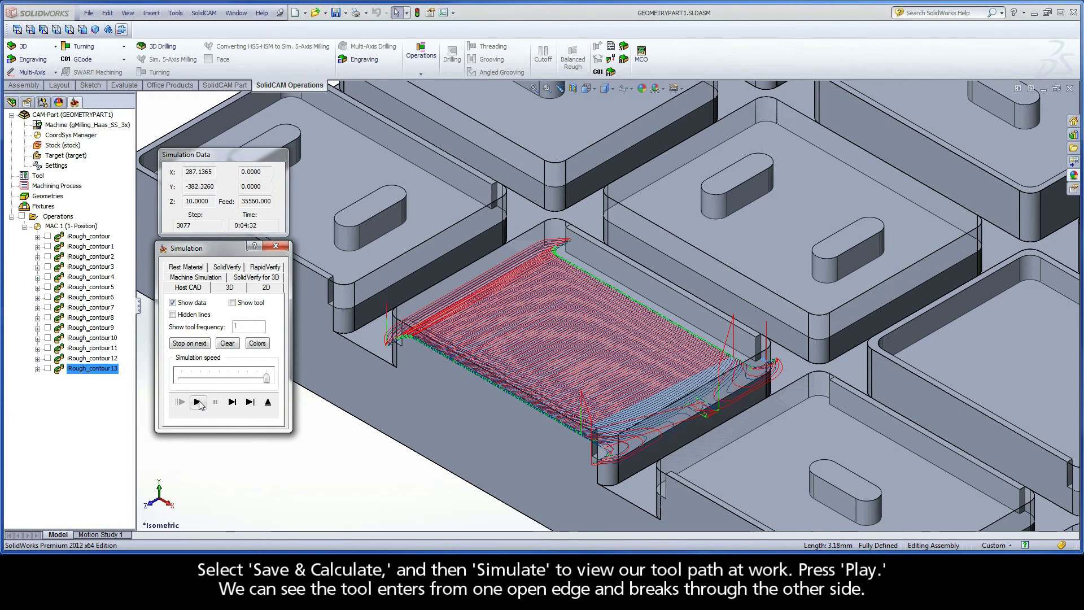
{"action": "left_click", "coordinate": [268, 402]}
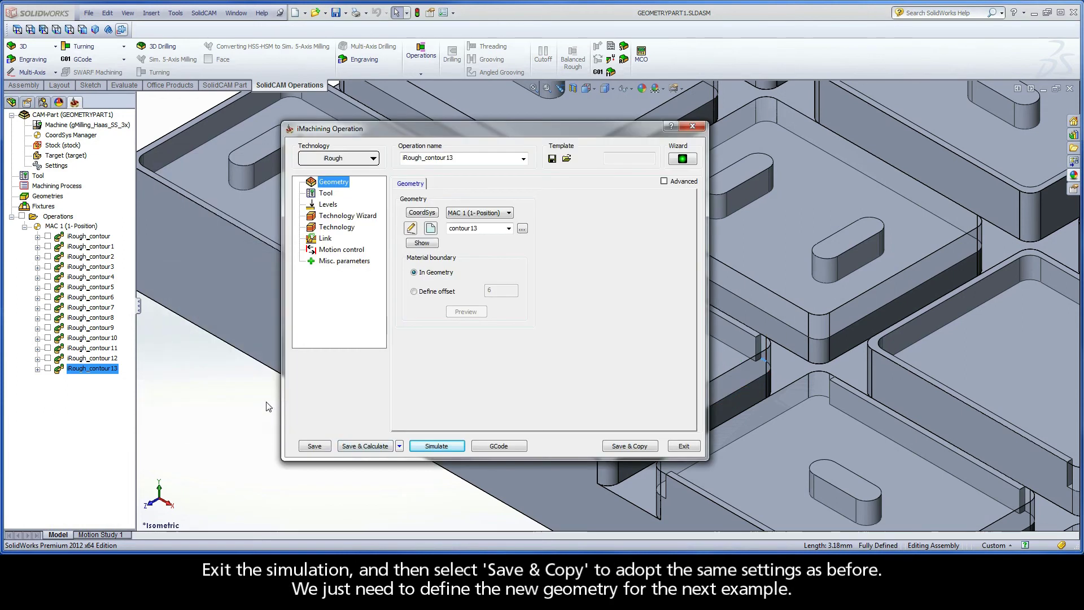
Copy the operation and start new geometry contour14 with a constant-Z chain on the pocket floor.
{"action": "left_click", "coordinate": [628, 446]}
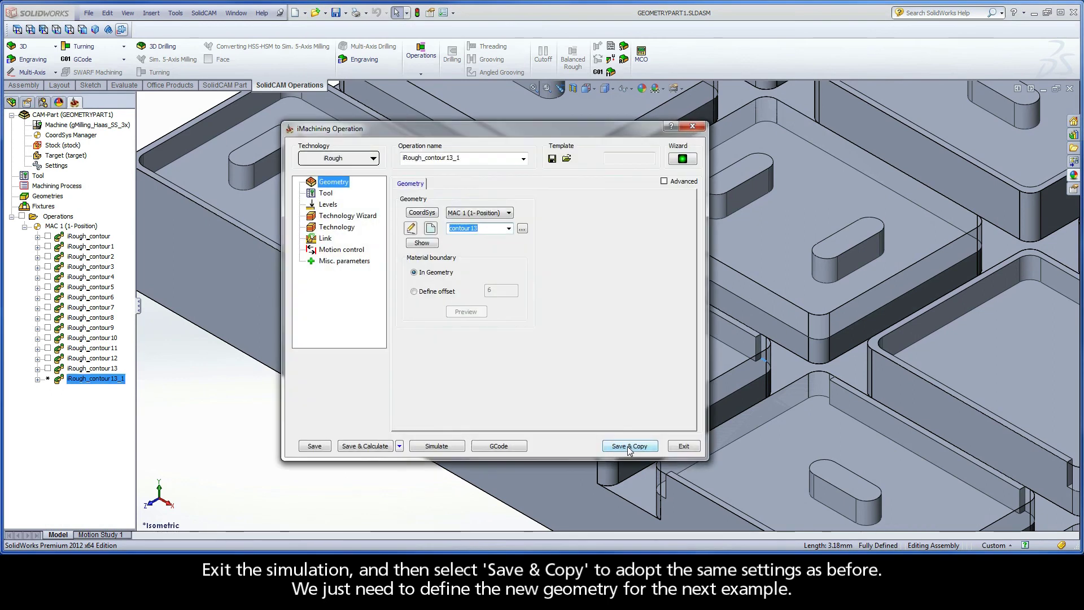
{"action": "left_click", "coordinate": [431, 229]}
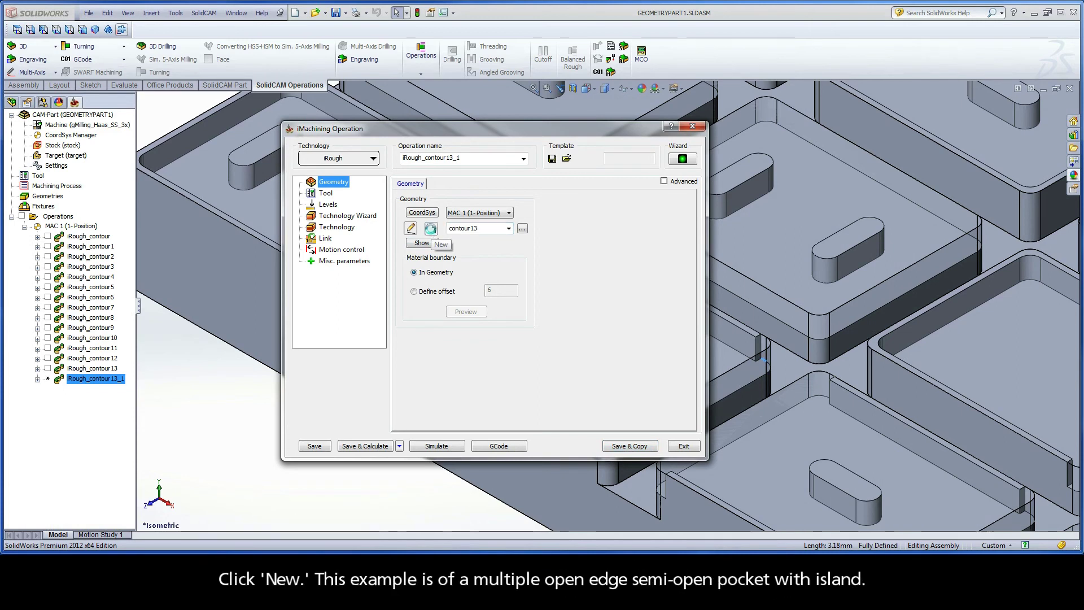
{"action": "middle_click_drag", "start_coordinate": [809, 447], "coordinate": [545, 272], "text": "ctrl"}
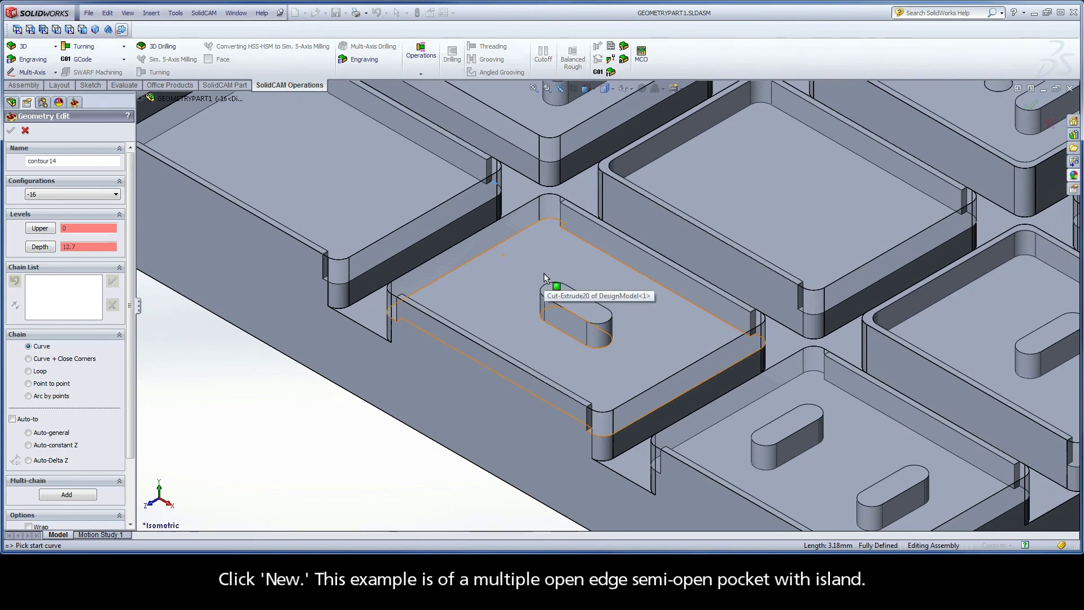
{"action": "left_click", "coordinate": [720, 323]}
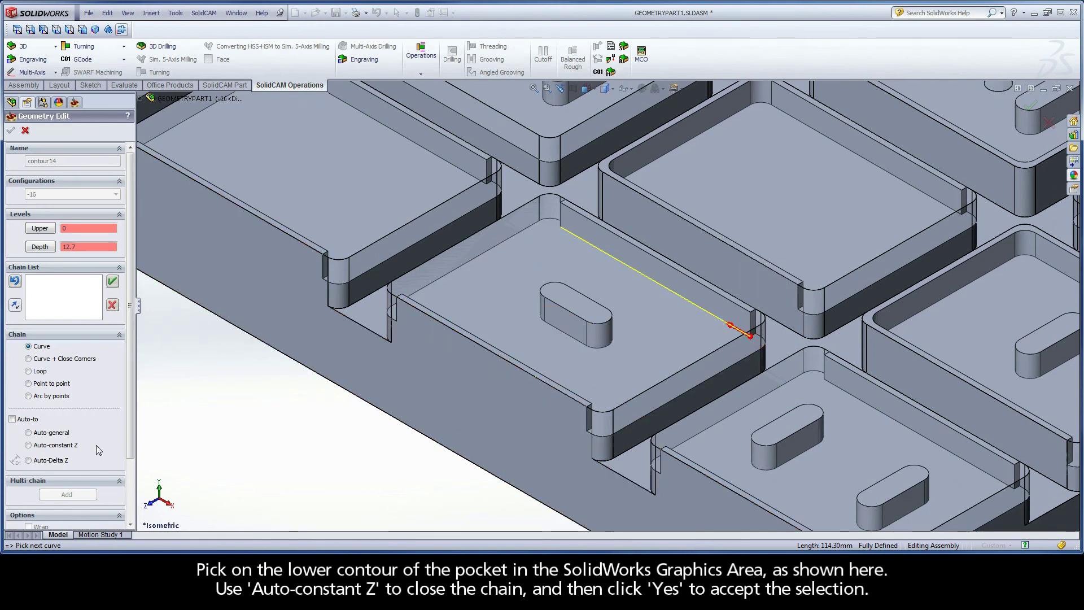
{"action": "left_click", "coordinate": [51, 446]}
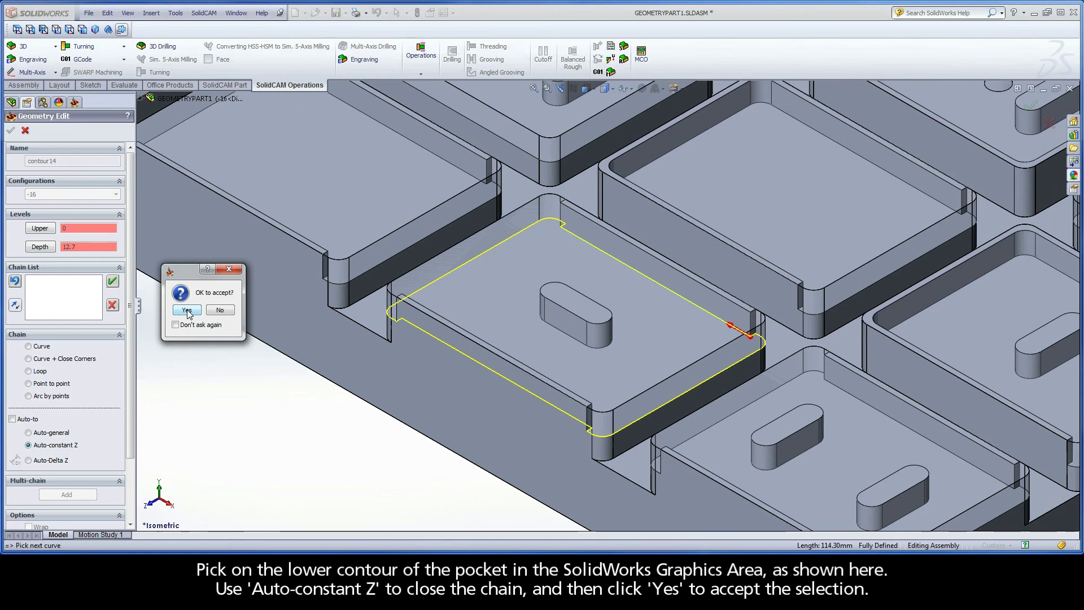
{"action": "left_click", "coordinate": [187, 311]}
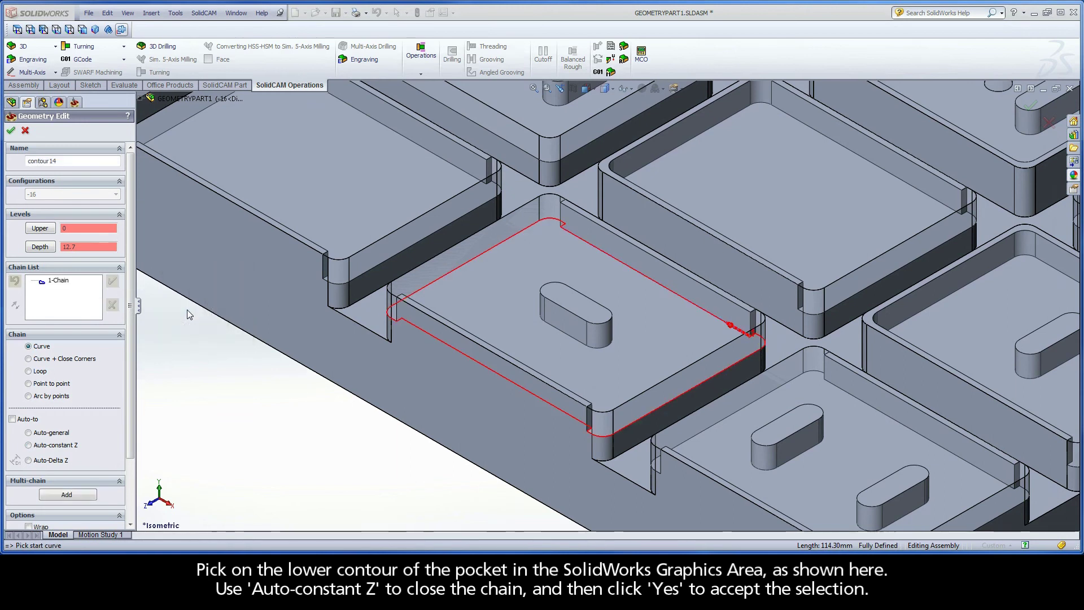
Add a closed constant-Z chain around the slot-shaped island.
{"action": "left_click", "coordinate": [568, 338]}
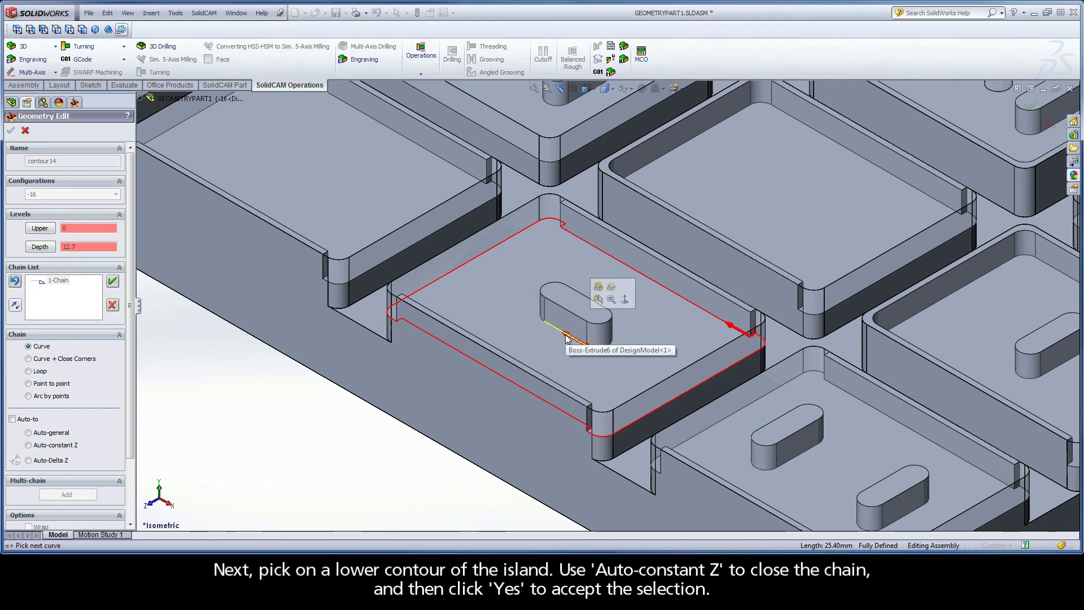
{"action": "left_click", "coordinate": [54, 445]}
{"action": "left_click", "coordinate": [187, 310]}
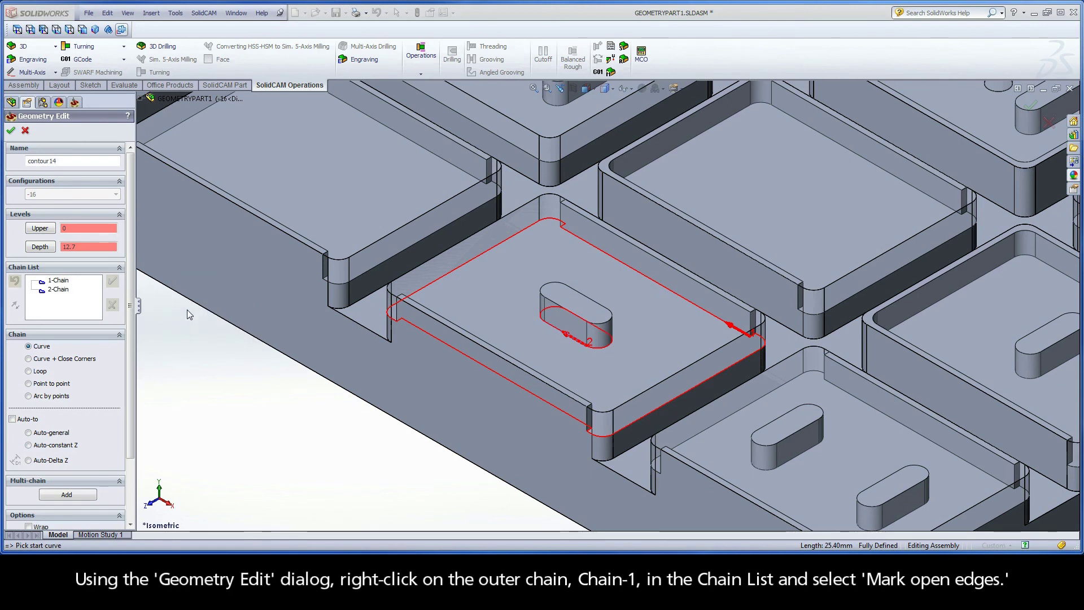
Mark the outer pocket chain's corner arcs, short edges and long sides as open edges.
{"action": "right_click", "coordinate": [57, 284]}
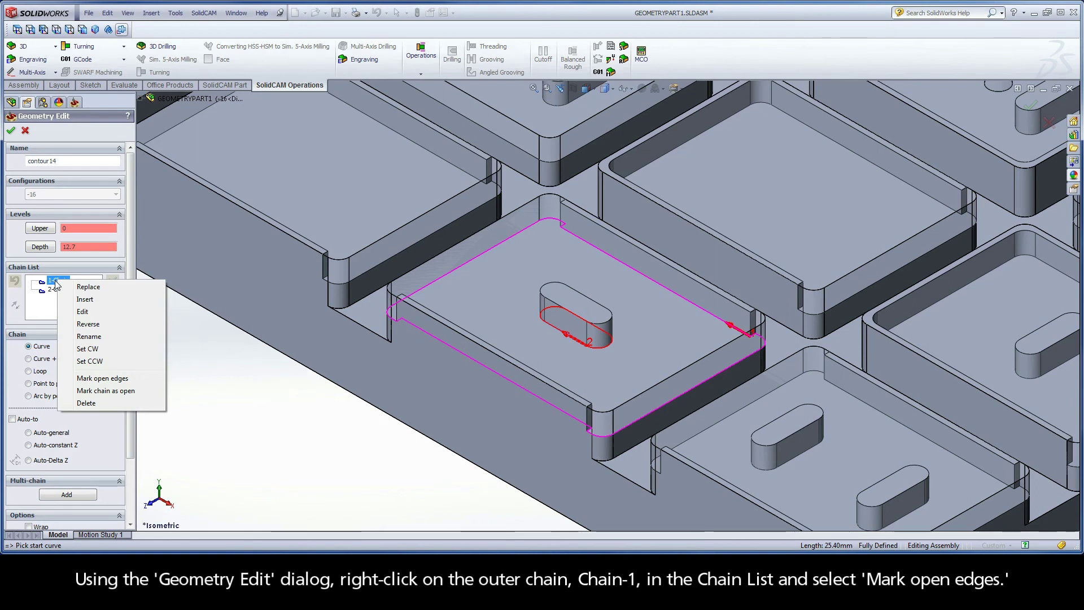
{"action": "left_click", "coordinate": [119, 379]}
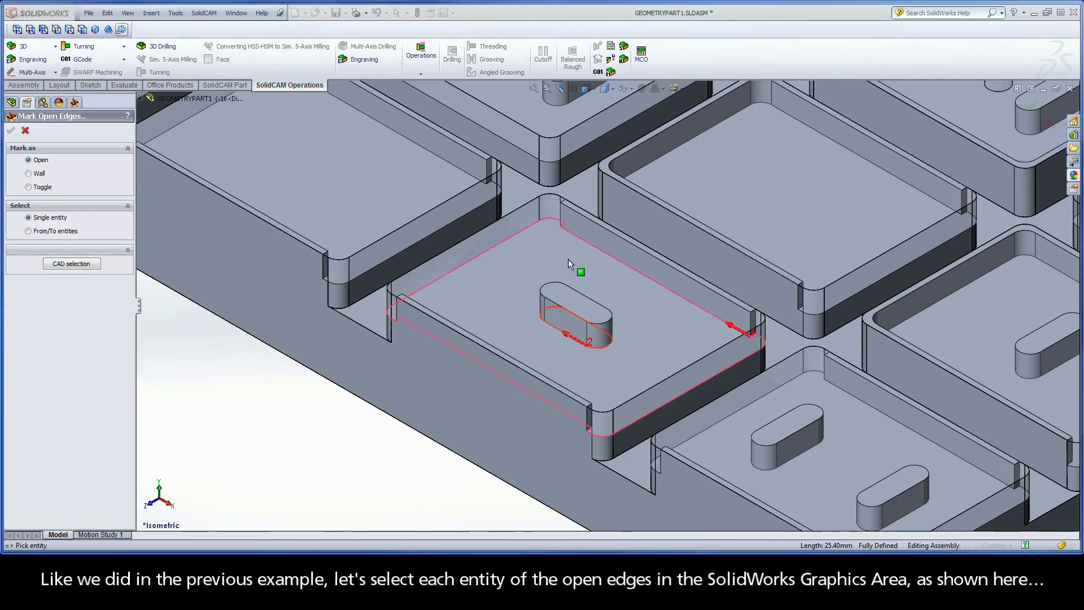
{"action": "left_click", "coordinate": [565, 224]}
{"action": "right_click", "coordinate": [565, 224]}
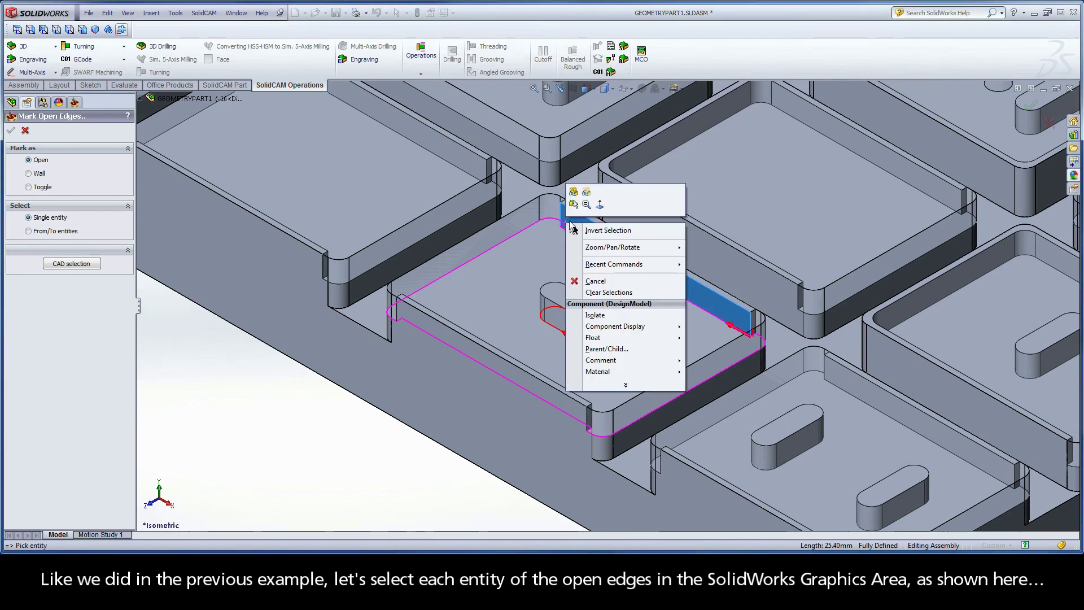
{"action": "left_click", "coordinate": [587, 227]}
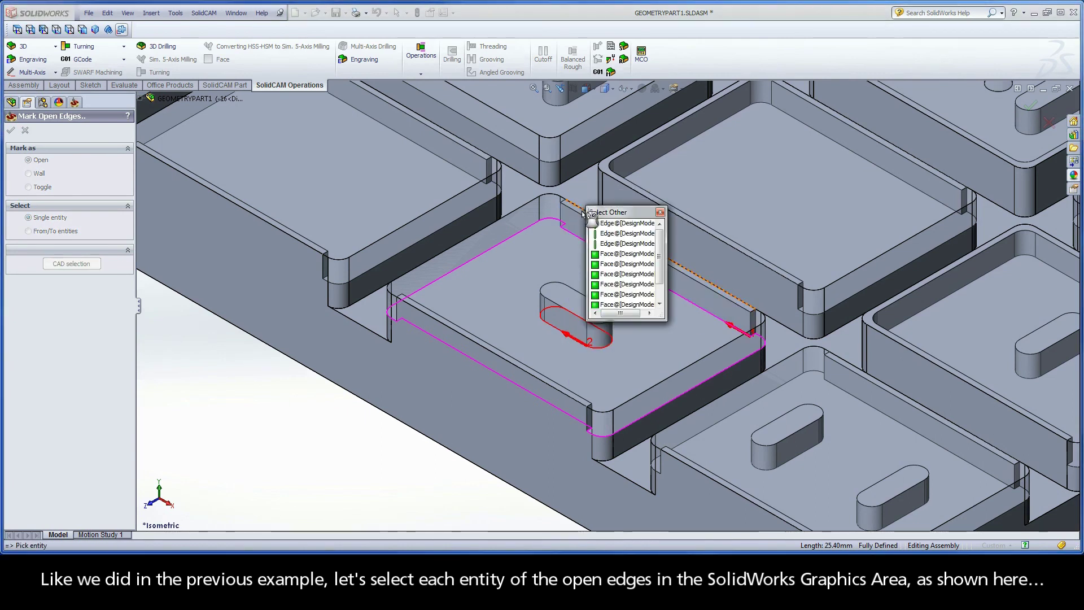
{"action": "left_click", "coordinate": [602, 243]}
{"action": "left_click", "coordinate": [527, 230]}
{"action": "left_click", "coordinate": [388, 313]}
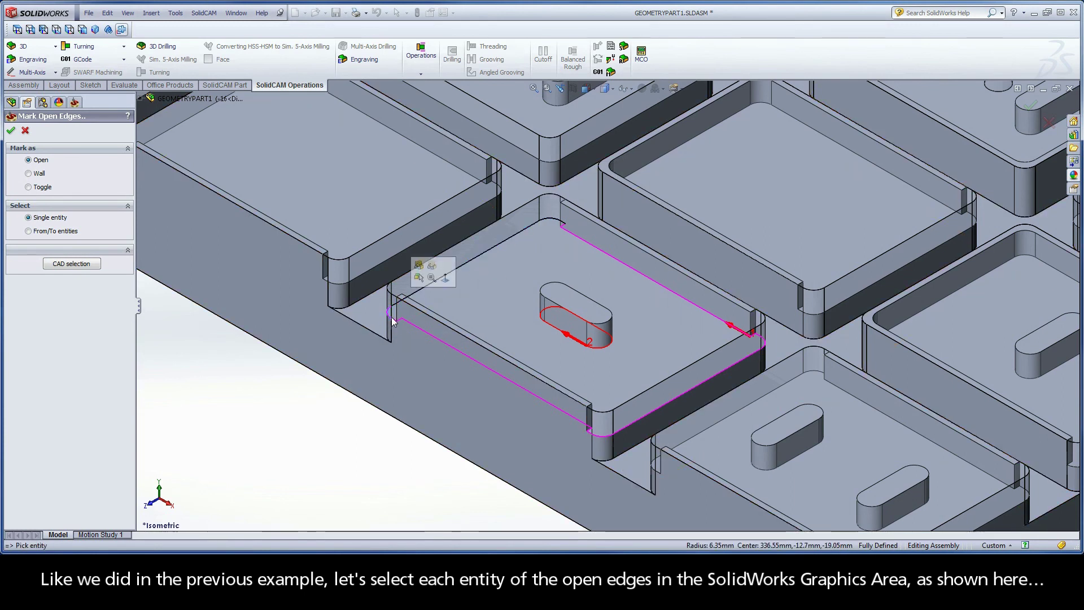
{"action": "left_click", "coordinate": [588, 434]}
{"action": "left_click", "coordinate": [633, 419]}
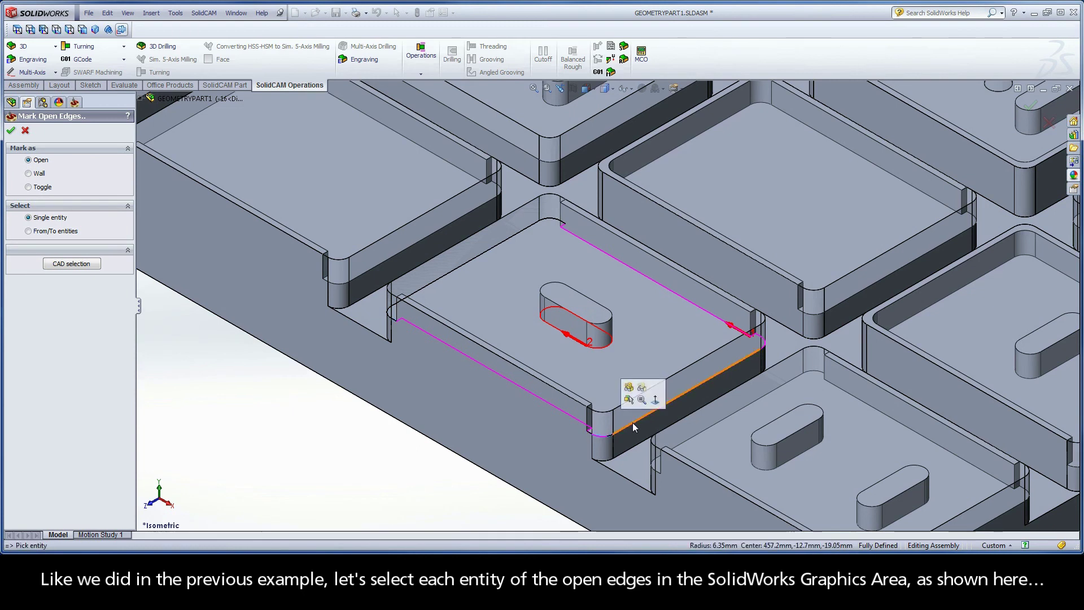
{"action": "left_click", "coordinate": [759, 337]}
{"action": "left_click", "coordinate": [758, 334]}
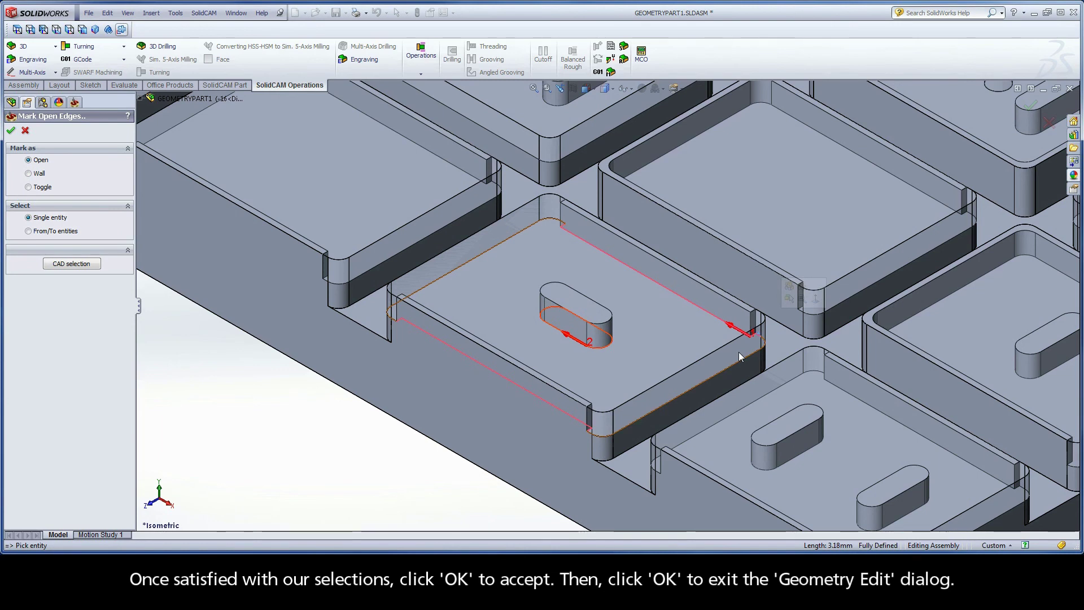
Confirm contour14, save and calculate iRough_contour14, and play its Host CAD simulation.
{"action": "left_click", "coordinate": [11, 131]}
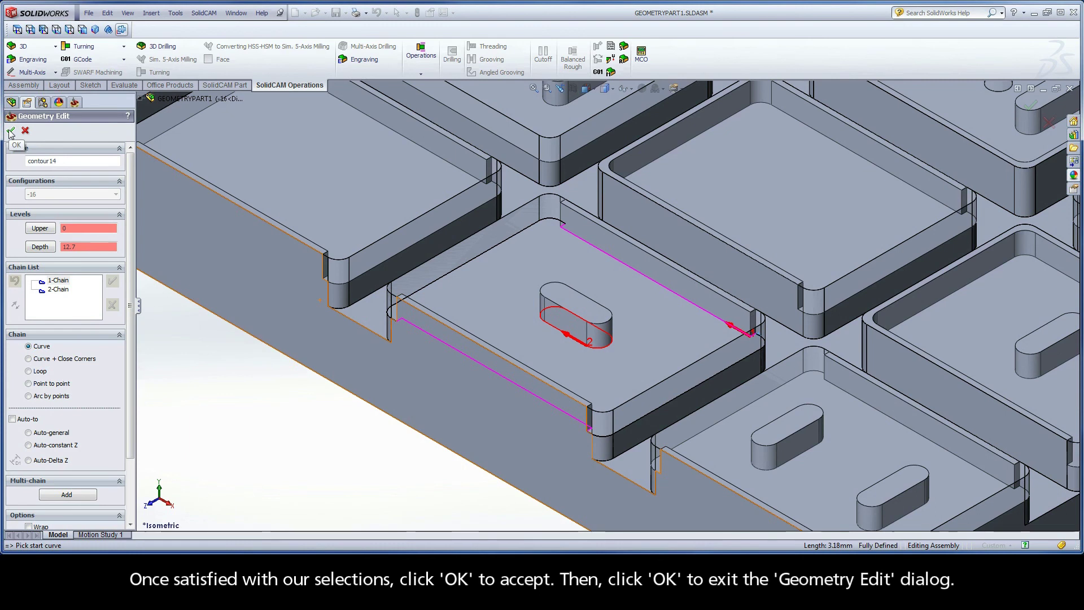
{"action": "left_click", "coordinate": [10, 131]}
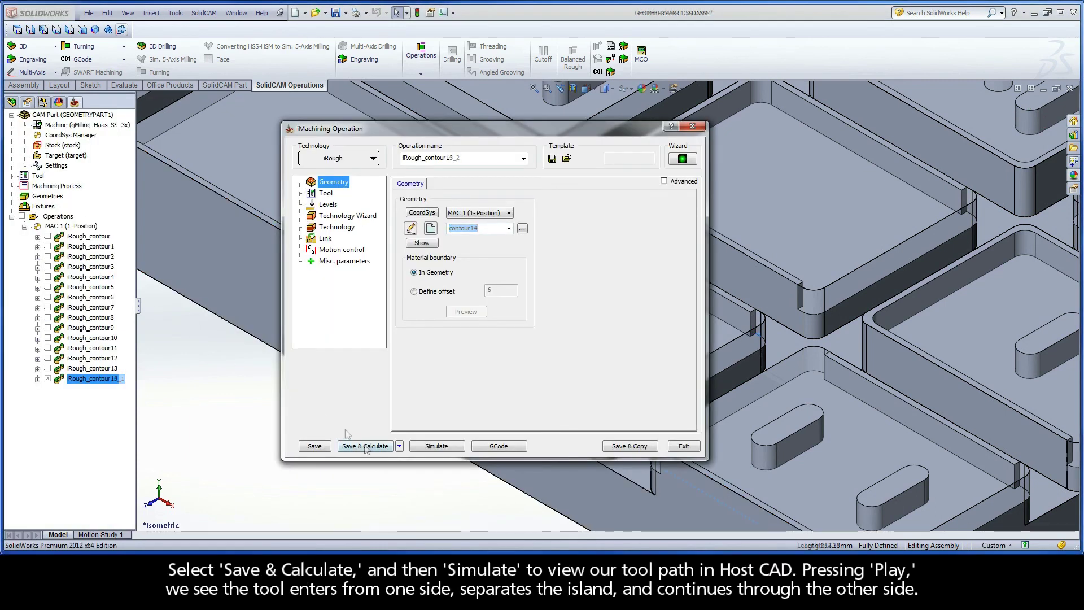
{"action": "left_click", "coordinate": [368, 446]}
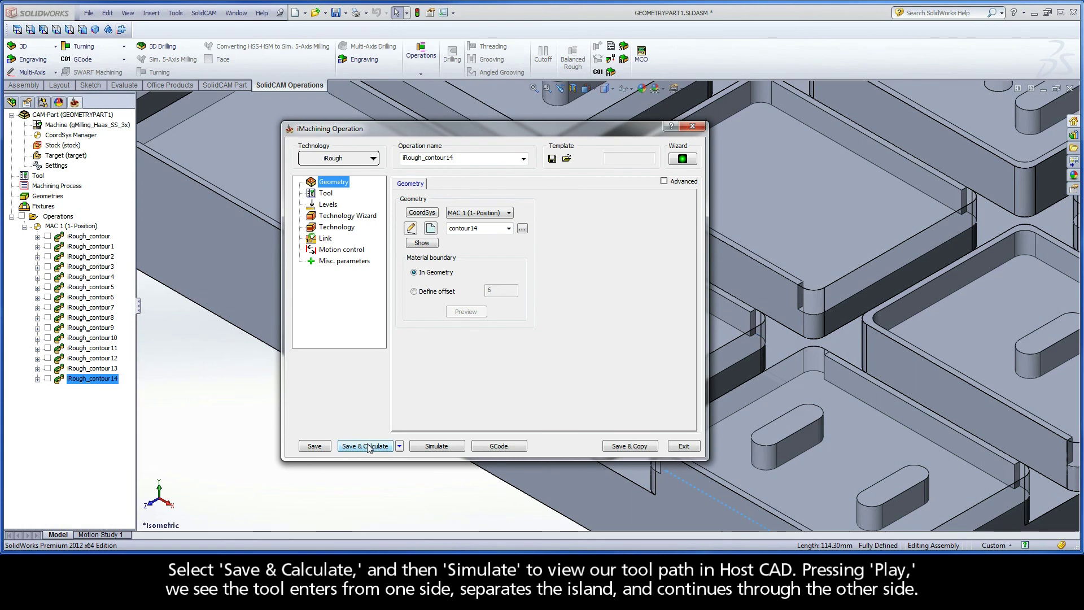
{"action": "left_click", "coordinate": [438, 447]}
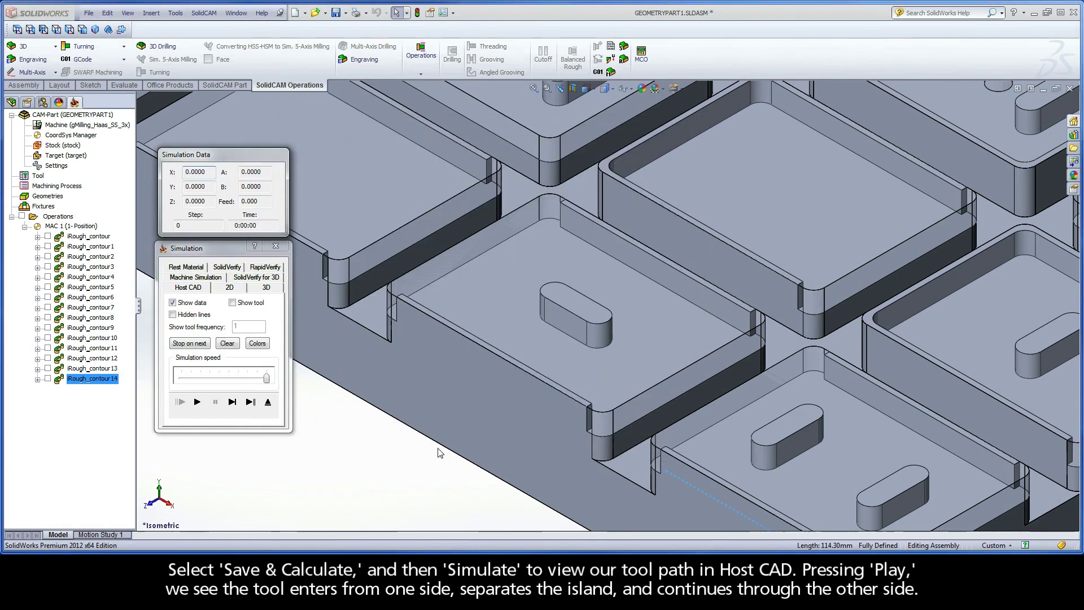
{"action": "left_click", "coordinate": [197, 401]}
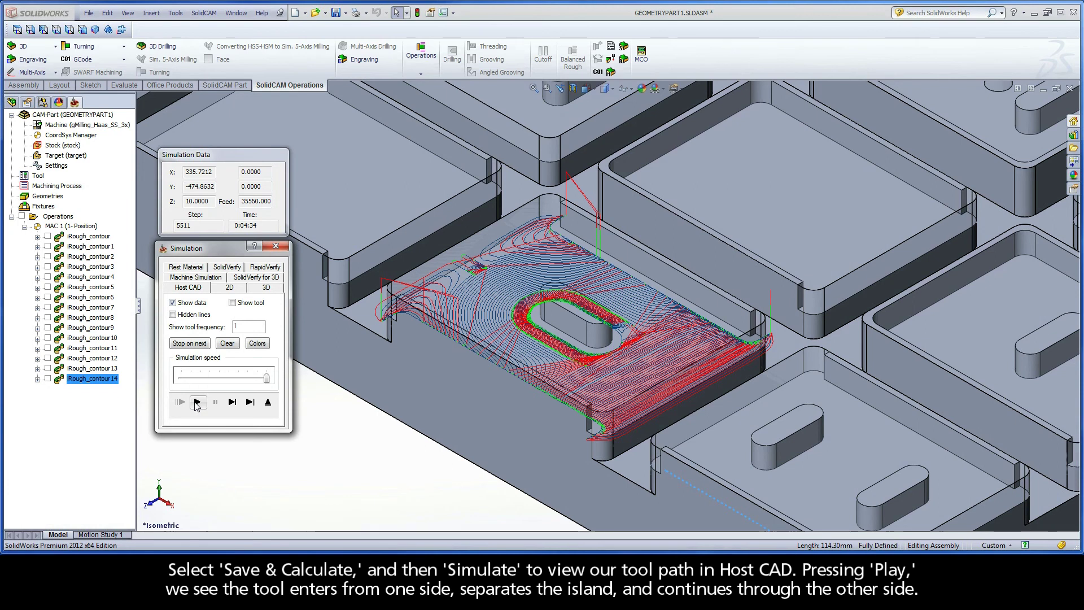
Copy the operation as iRough_contour14_1 and chain contour15 around the two-island pocket floor.
{"action": "left_click", "coordinate": [268, 402]}
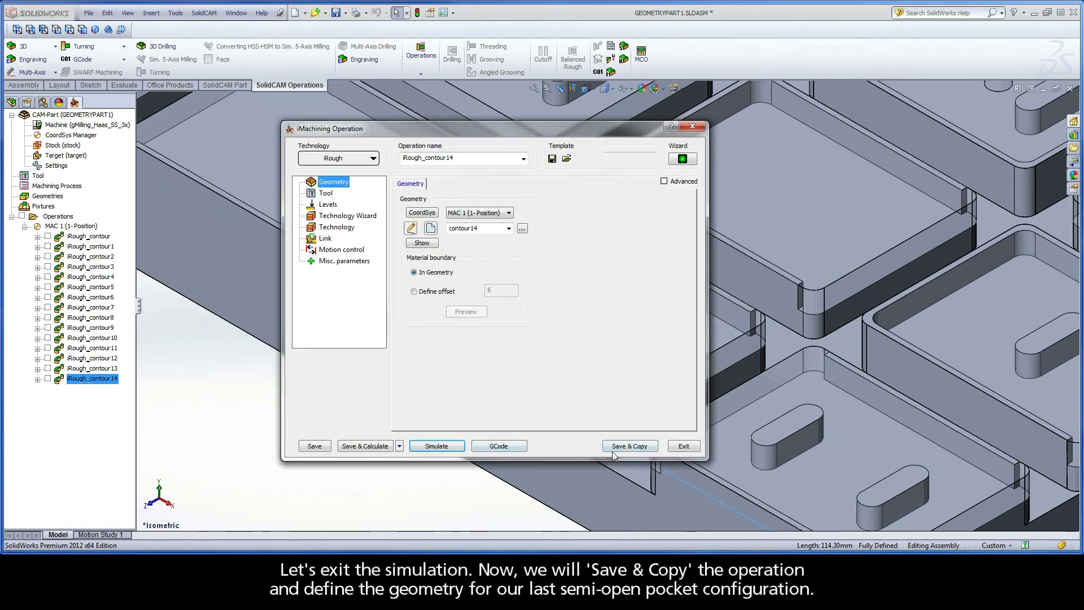
{"action": "left_click", "coordinate": [628, 446]}
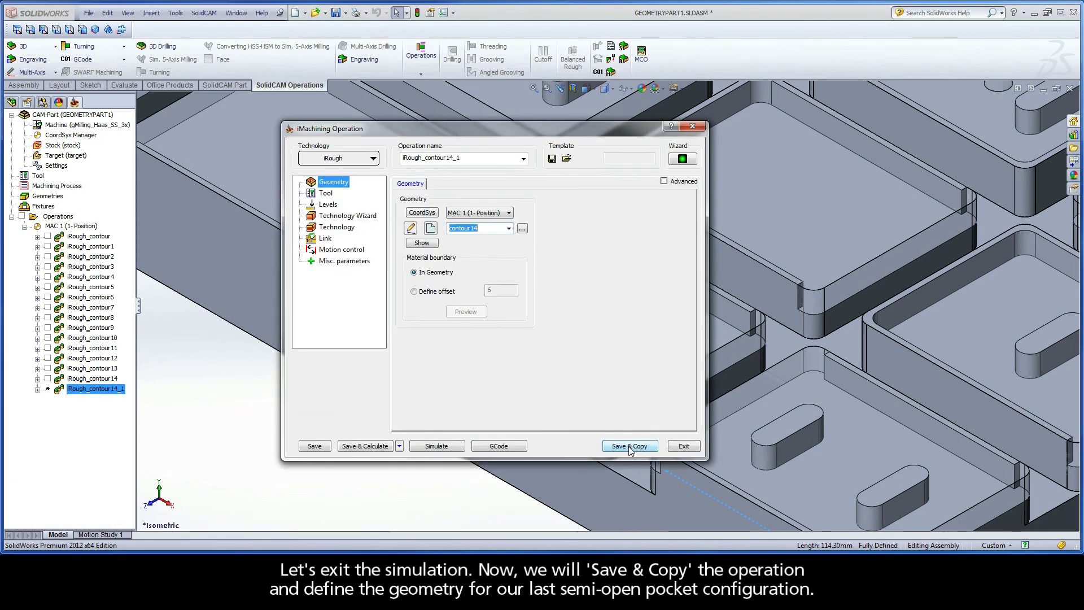
{"action": "left_click", "coordinate": [431, 228]}
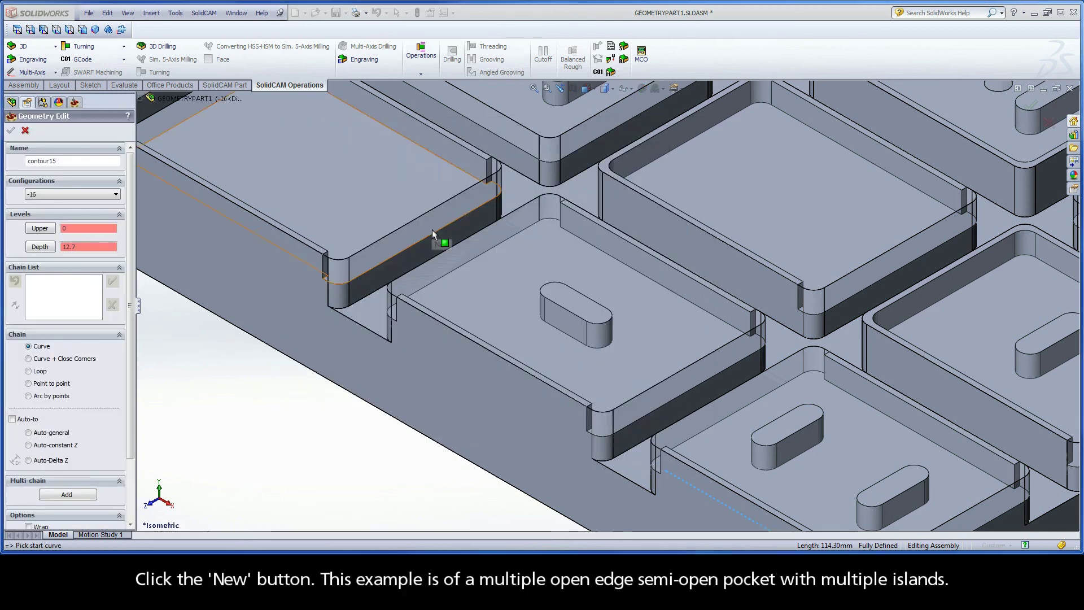
{"action": "scroll", "coordinate": [807, 444], "scroll_direction": "up", "scroll_amount": 2}
{"action": "scroll", "coordinate": [495, 244], "scroll_direction": "down", "scroll_amount": 2}
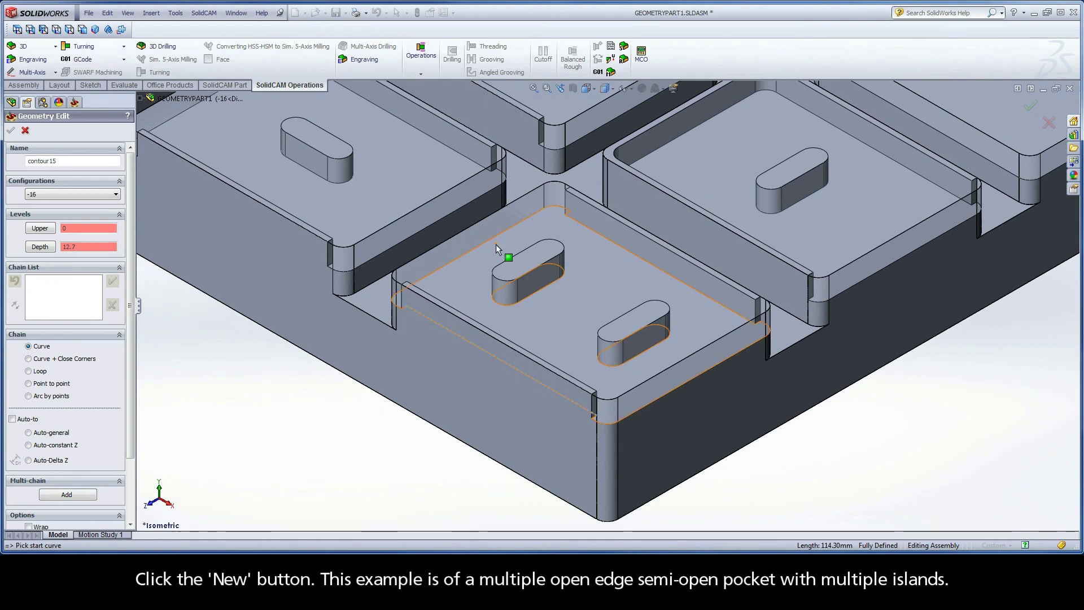
{"action": "left_click", "coordinate": [731, 314]}
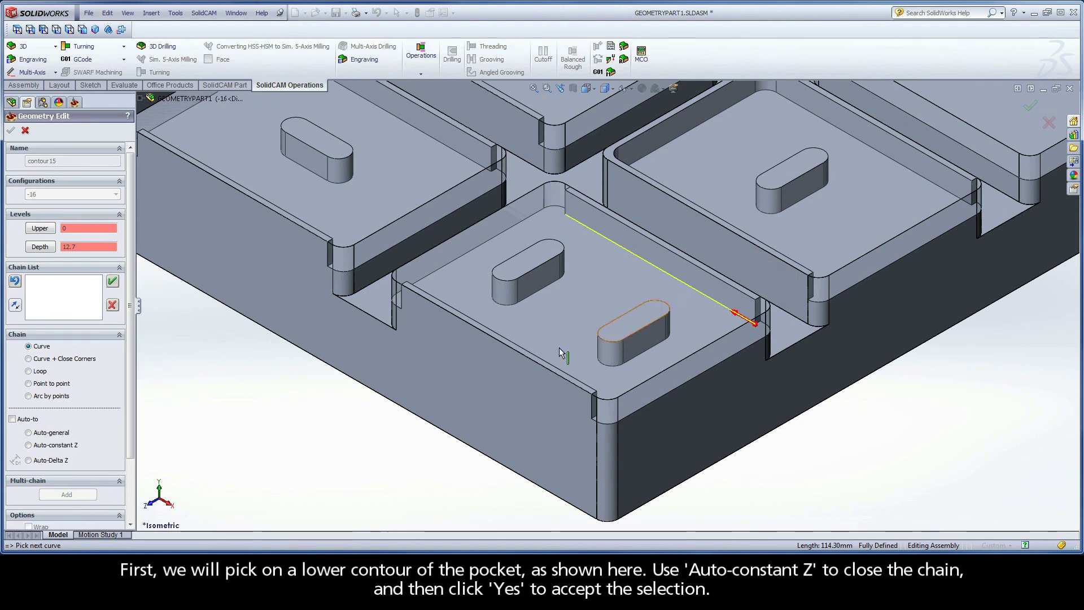
{"action": "left_click", "coordinate": [50, 446]}
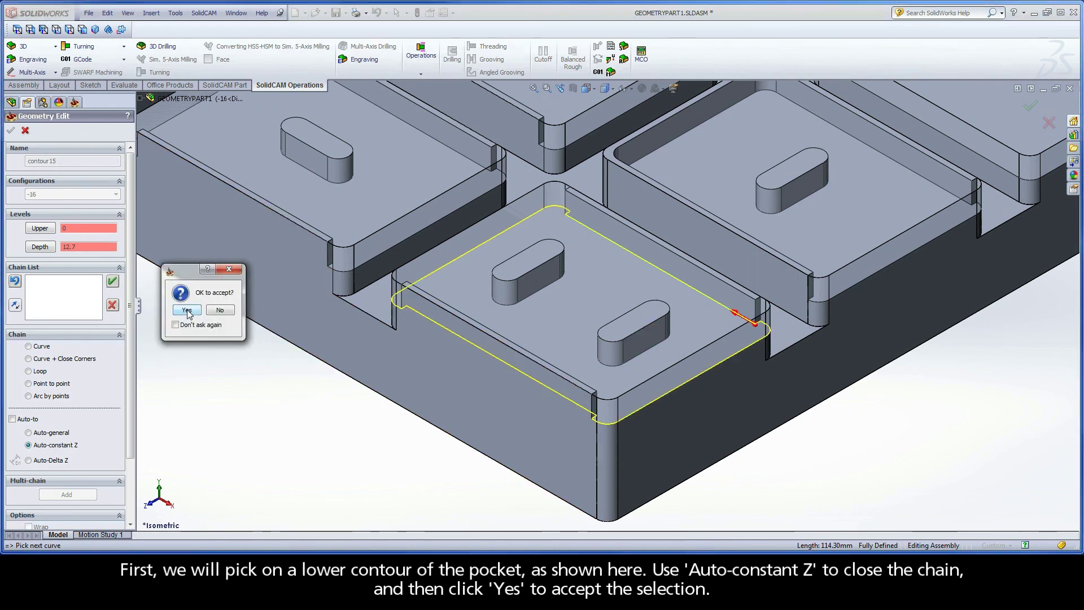
{"action": "left_click", "coordinate": [187, 311]}
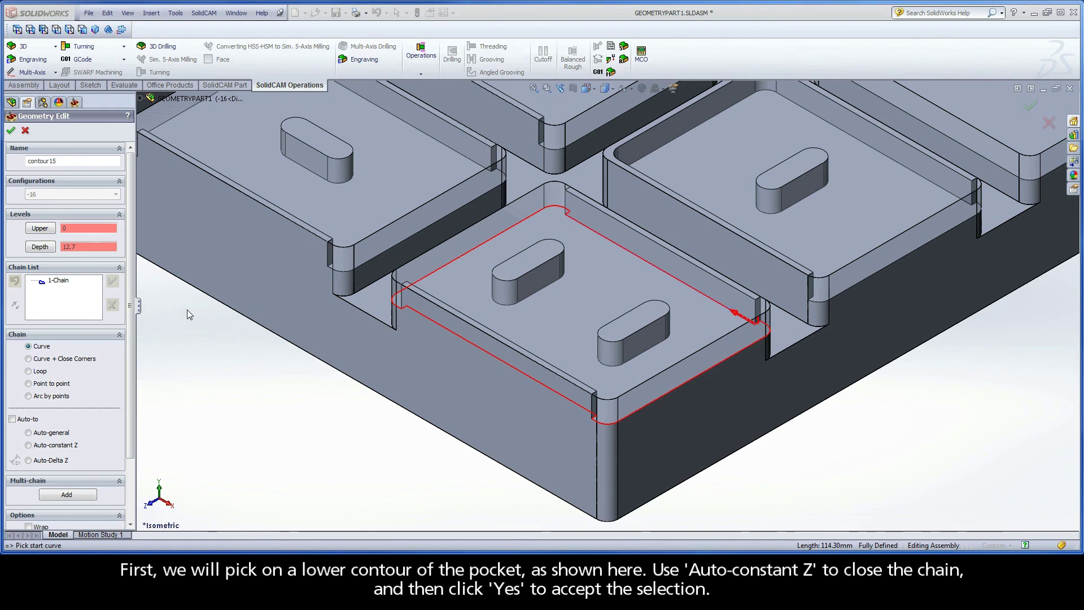
Add closed constant-Z chains around both slot-shaped islands as 2-Chain and 3-Chain.
{"action": "left_click", "coordinate": [547, 284]}
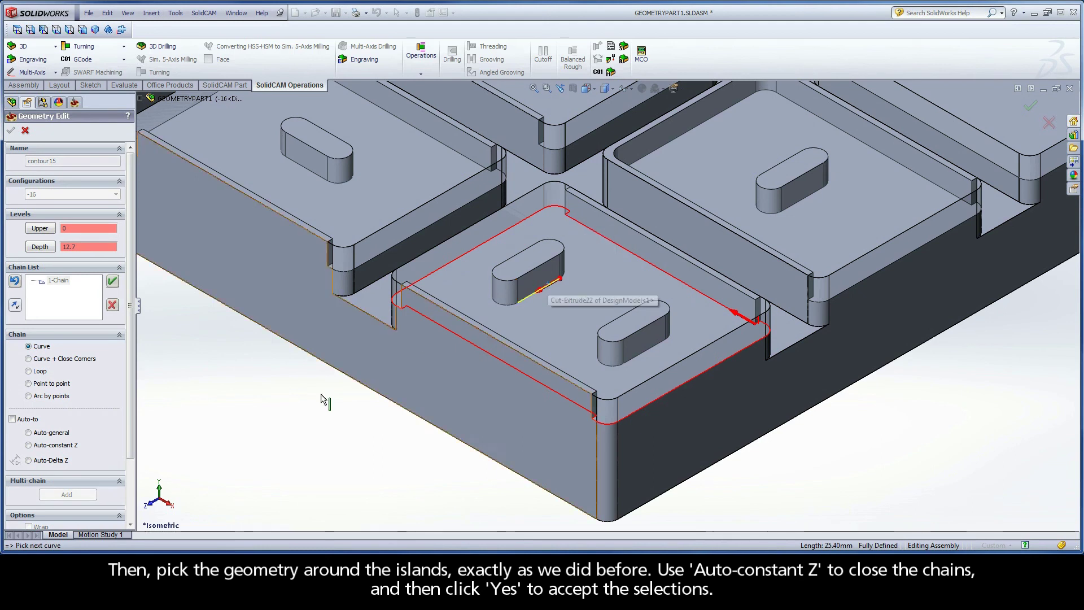
{"action": "left_click", "coordinate": [56, 445]}
{"action": "left_click", "coordinate": [189, 313]}
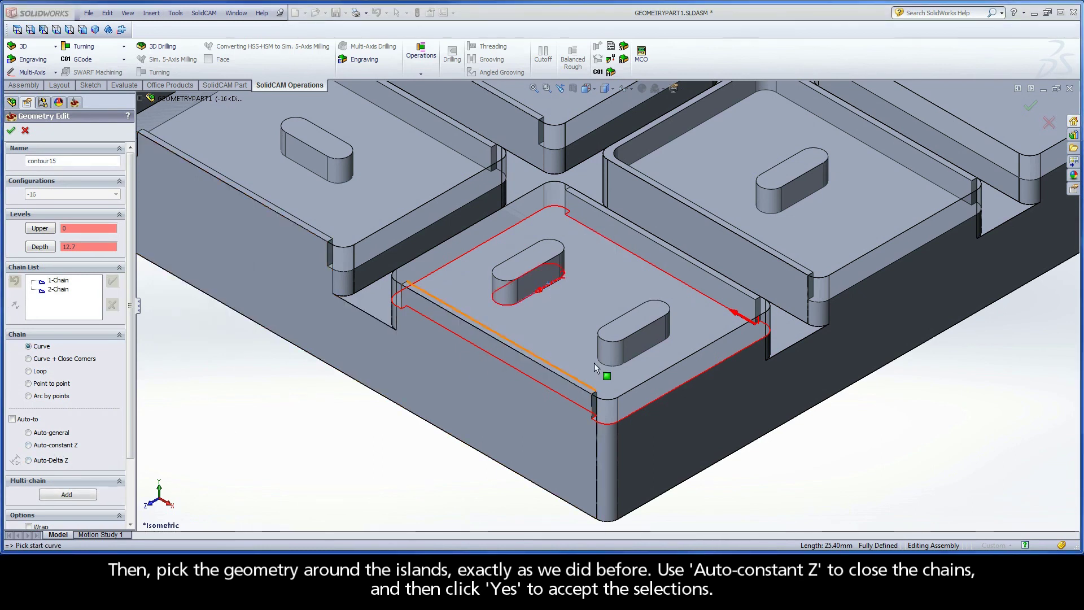
{"action": "left_click", "coordinate": [653, 344]}
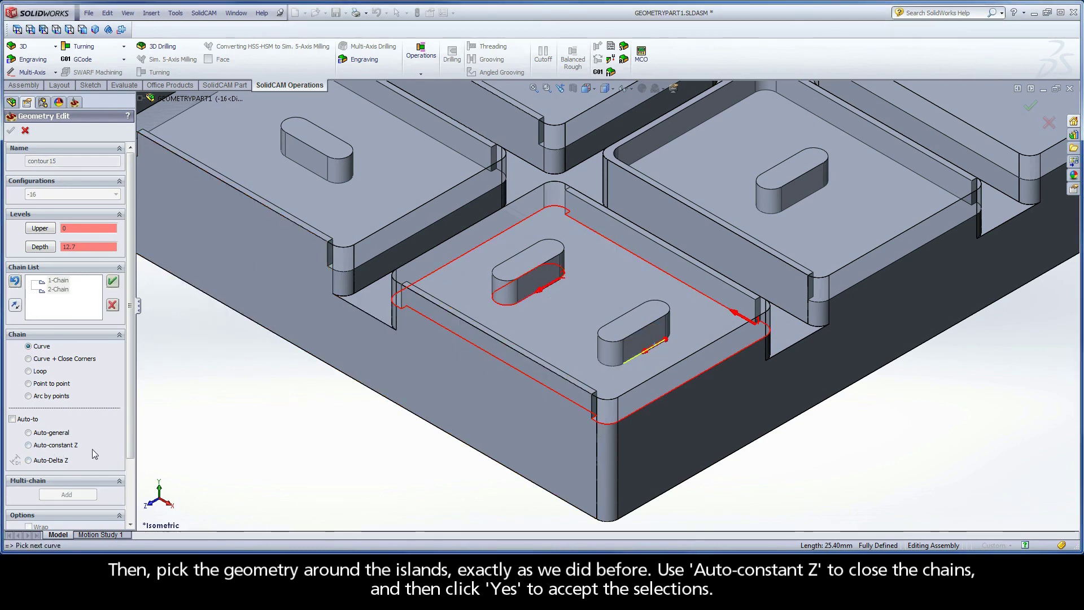
{"action": "left_click", "coordinate": [56, 445]}
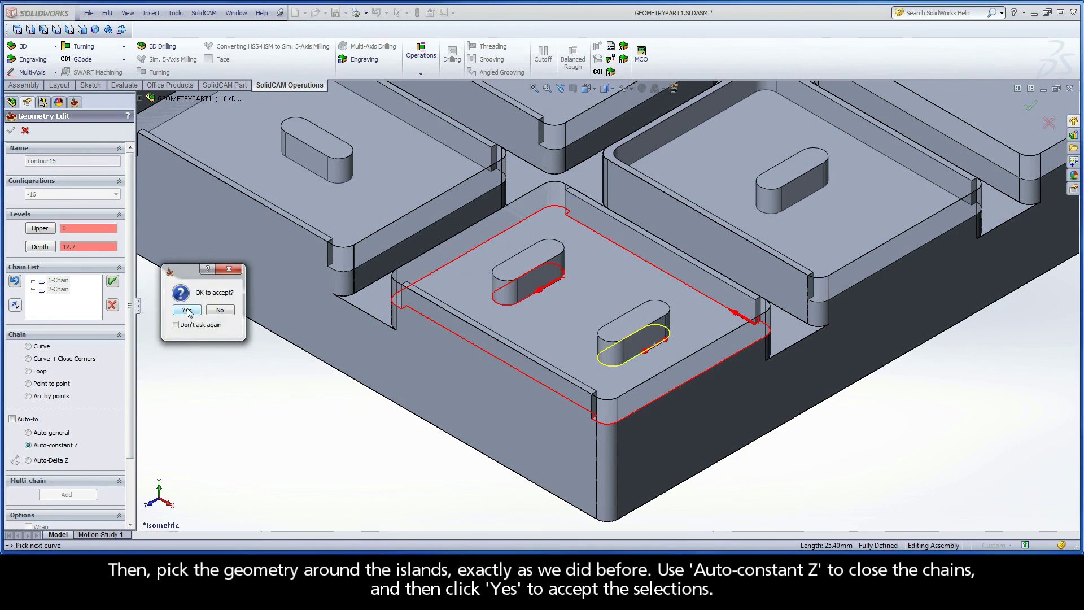
{"action": "left_click", "coordinate": [187, 311]}
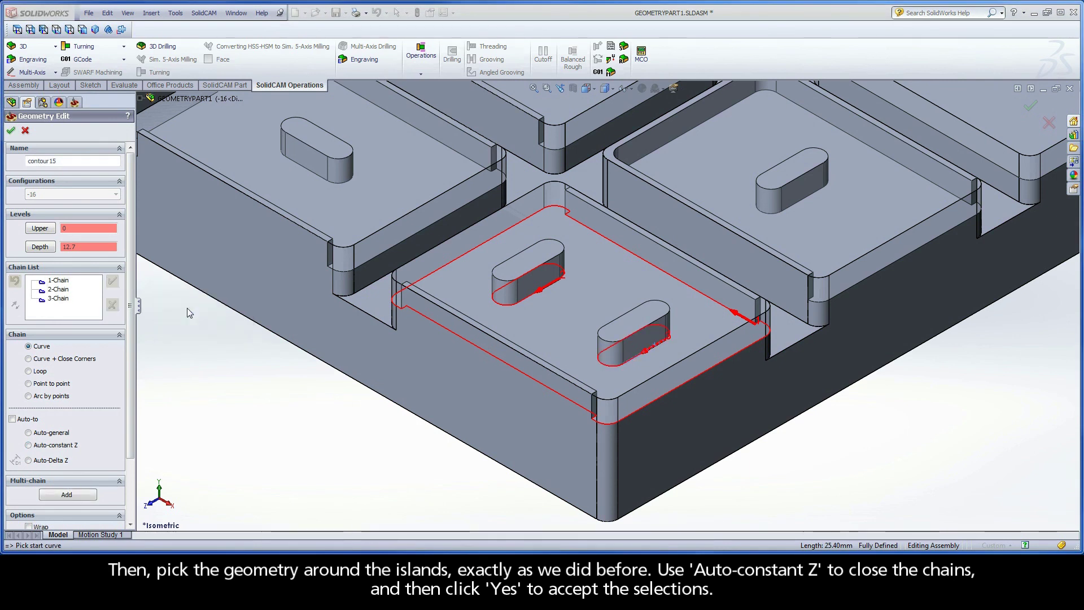
Mark the entire 1-Chain pocket chain as open.
{"action": "right_click", "coordinate": [64, 285]}
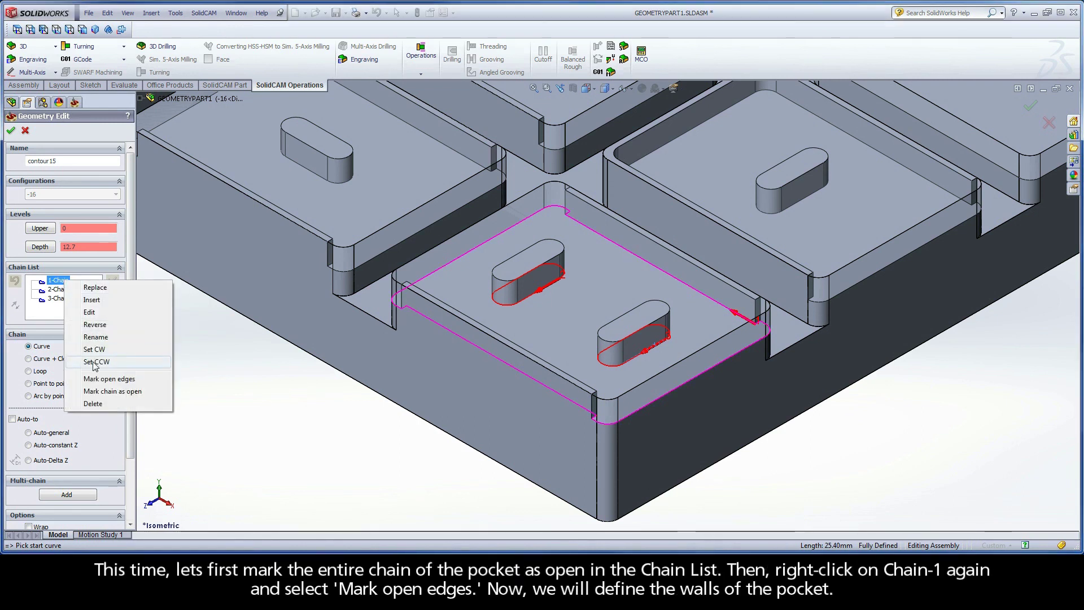
{"action": "left_click", "coordinate": [113, 392]}
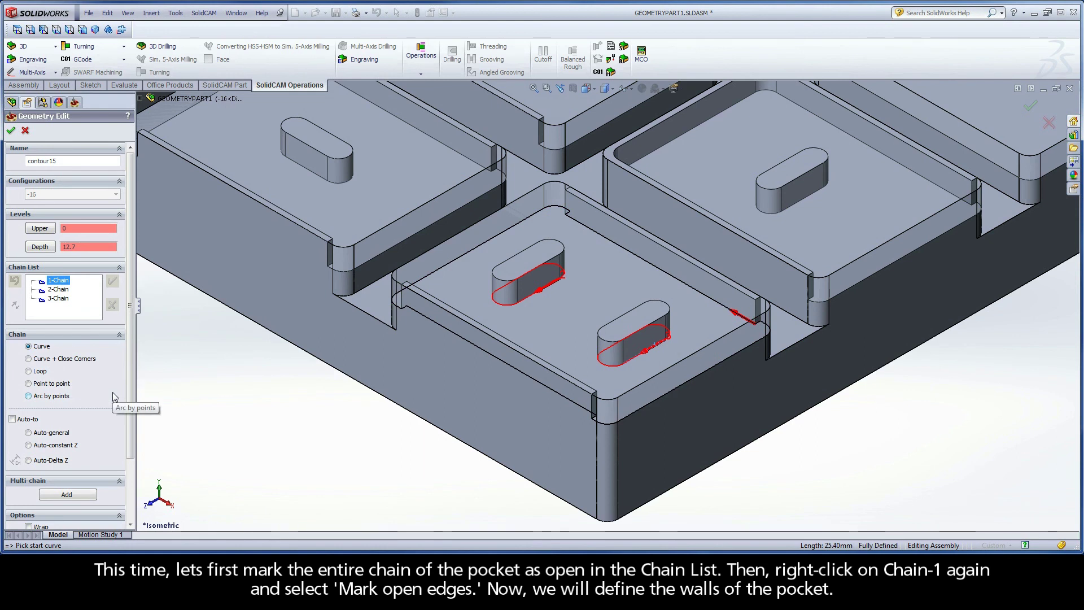
{"action": "right_click", "coordinate": [61, 285]}
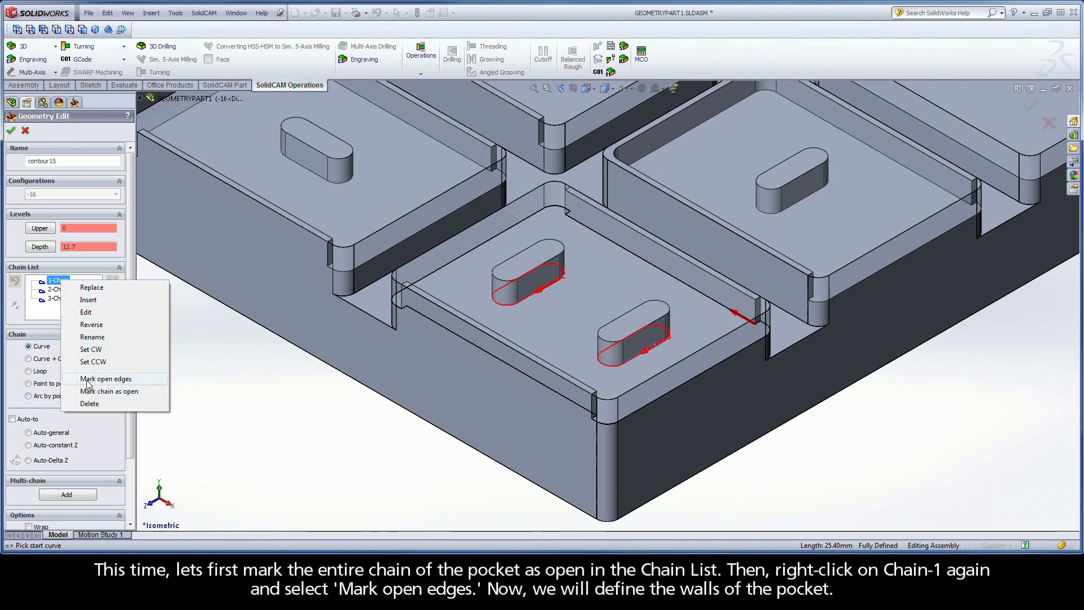
{"action": "left_click", "coordinate": [126, 383]}
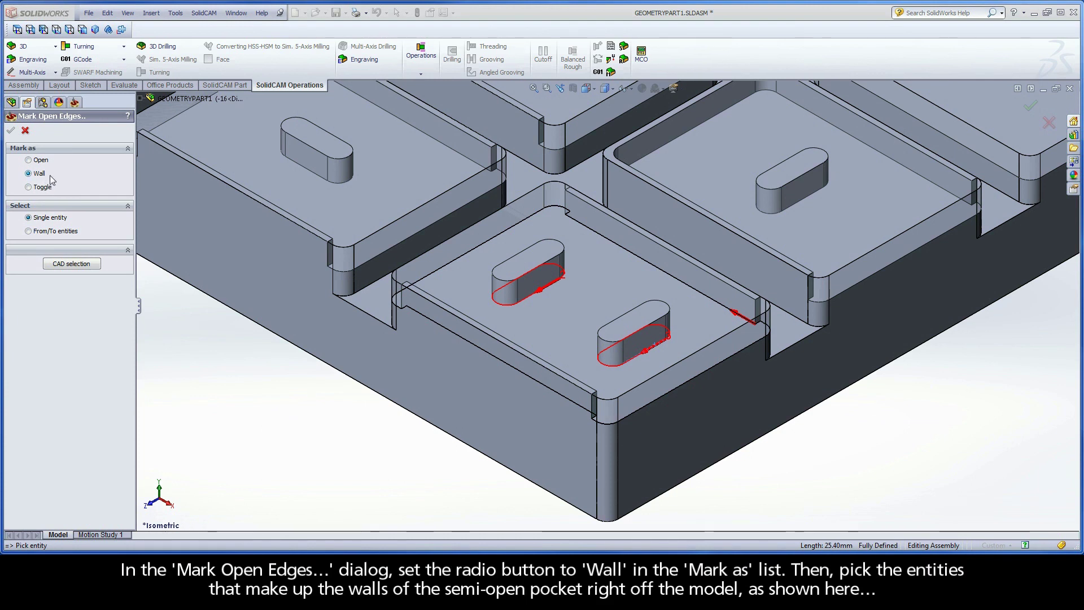
Designate the pocket's back edge and front-left edge as walls.
{"action": "right_click", "coordinate": [566, 216]}
{"action": "left_click", "coordinate": [578, 200]}
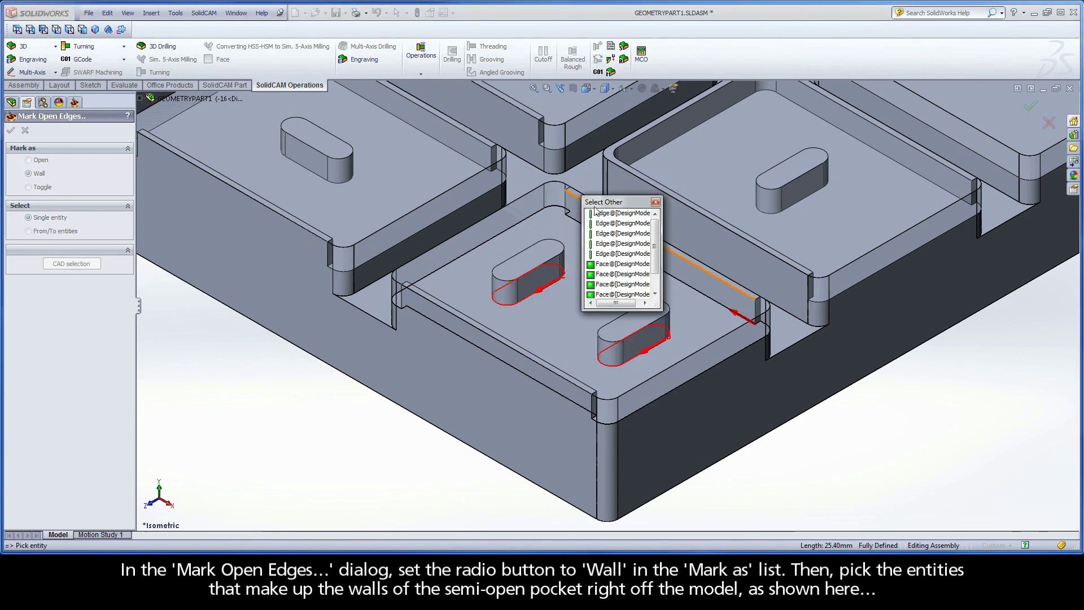
{"action": "left_click", "coordinate": [605, 232]}
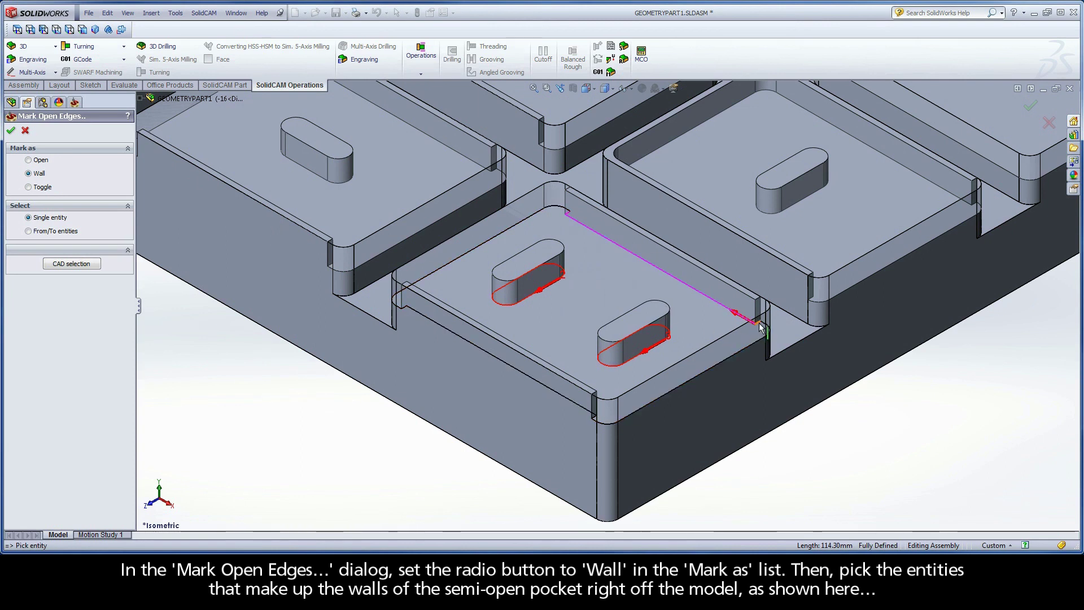
{"action": "right_click", "coordinate": [407, 308]}
{"action": "left_click", "coordinate": [446, 310]}
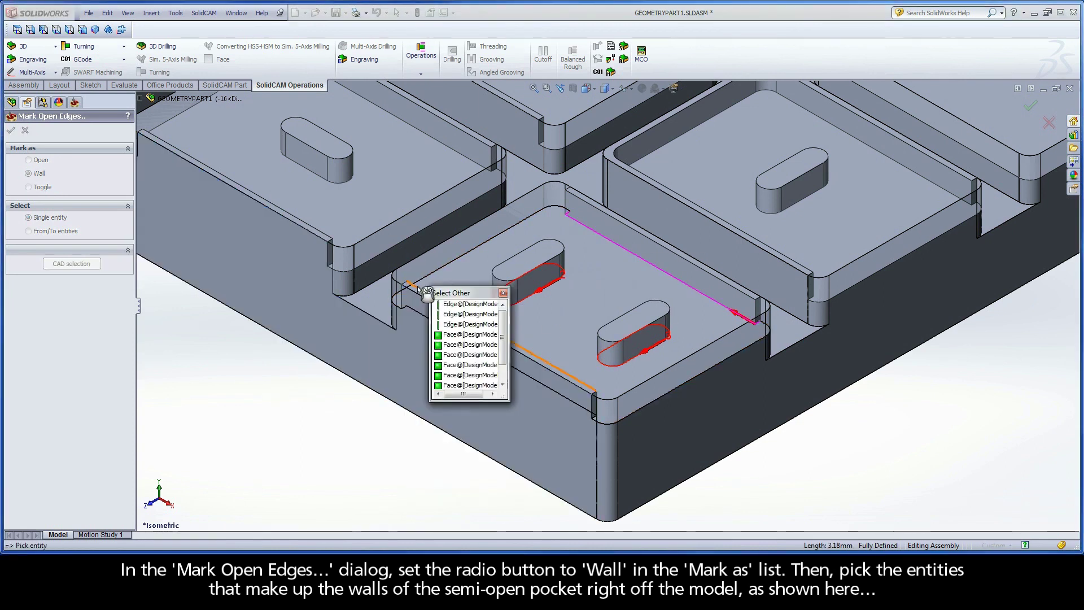
{"action": "left_click", "coordinate": [455, 312]}
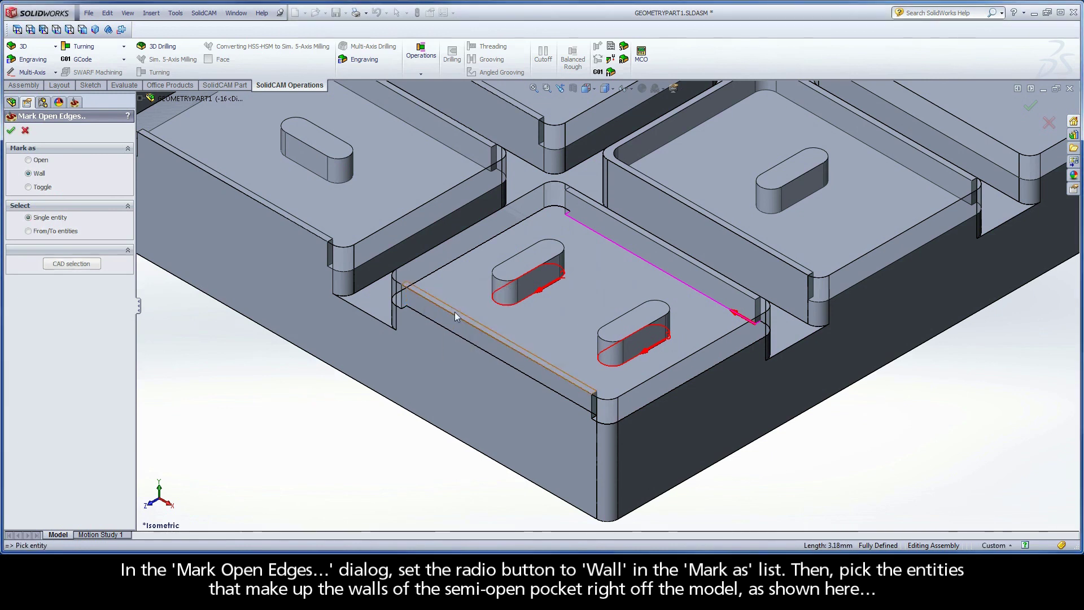
{"action": "right_click", "coordinate": [416, 314]}
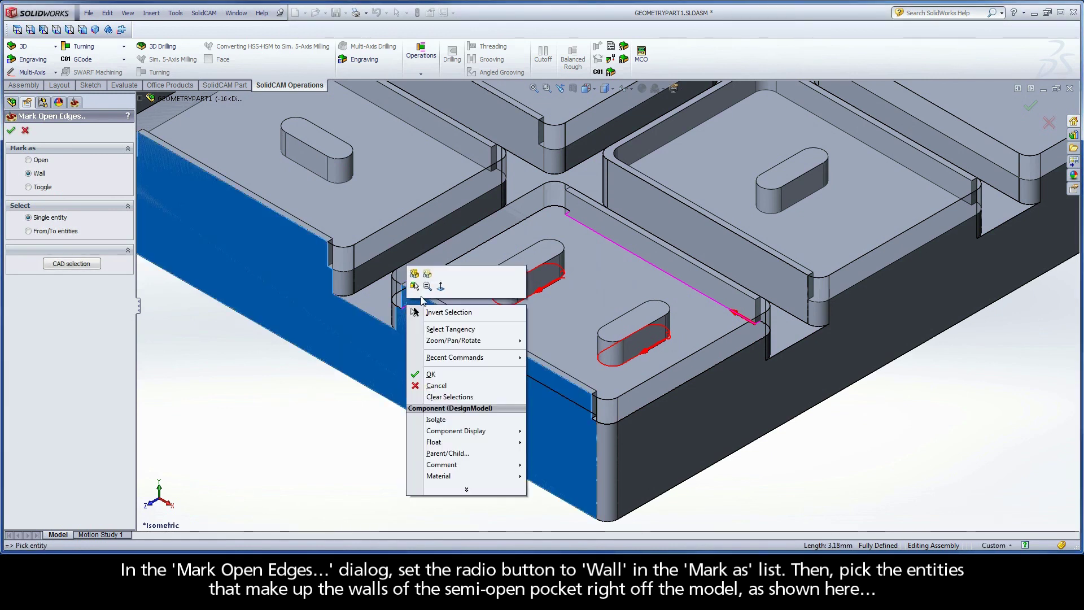
{"action": "left_click", "coordinate": [433, 312]}
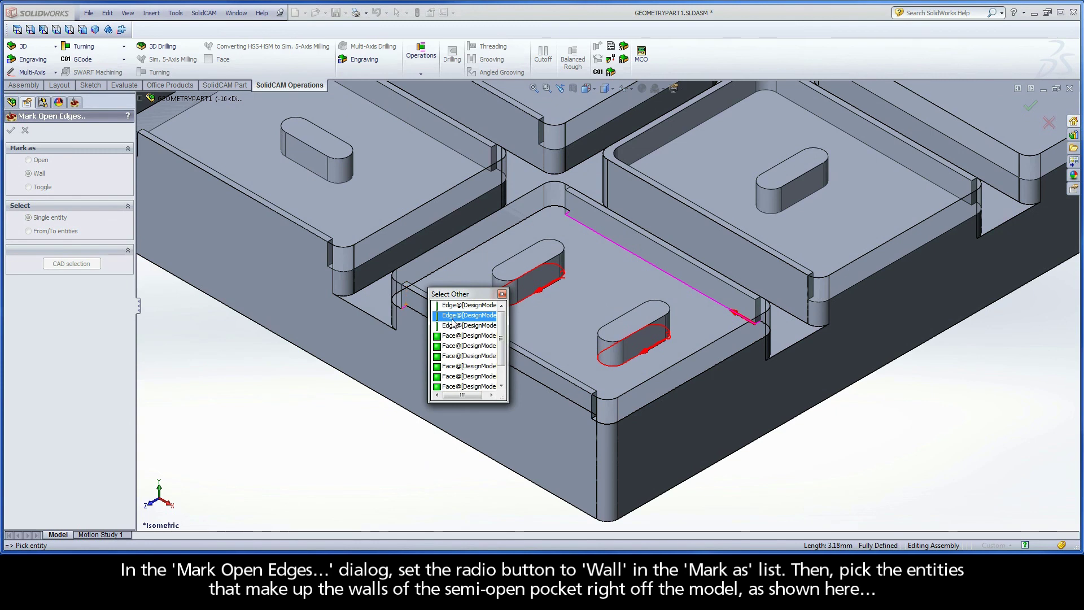
{"action": "left_click", "coordinate": [454, 315]}
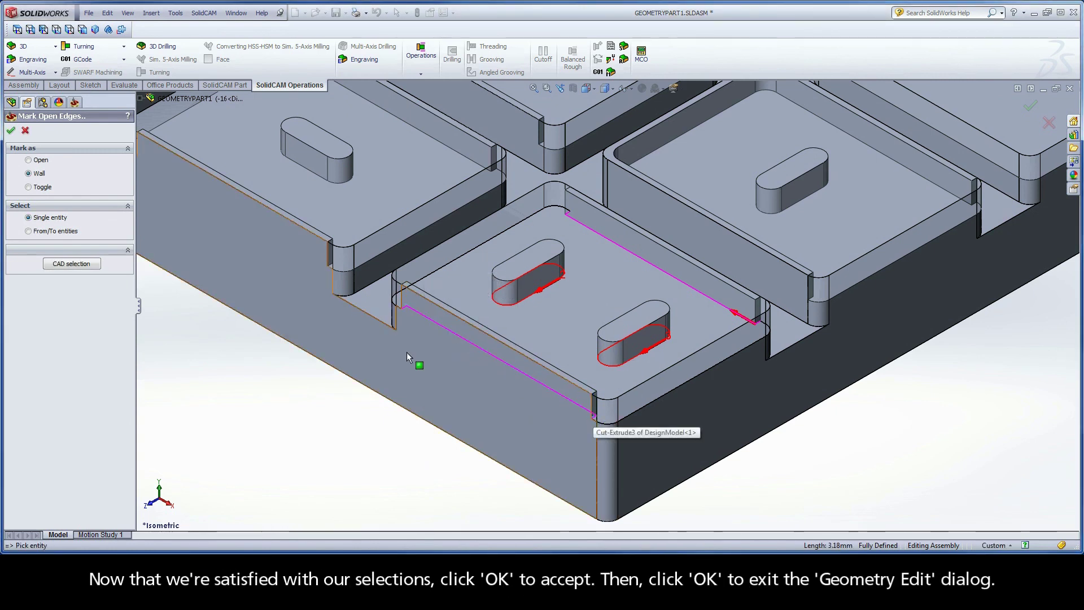
Save and calculate iRough_contour15, play its Host CAD simulation, then close the simulation and operation.
{"action": "left_click", "coordinate": [12, 131]}
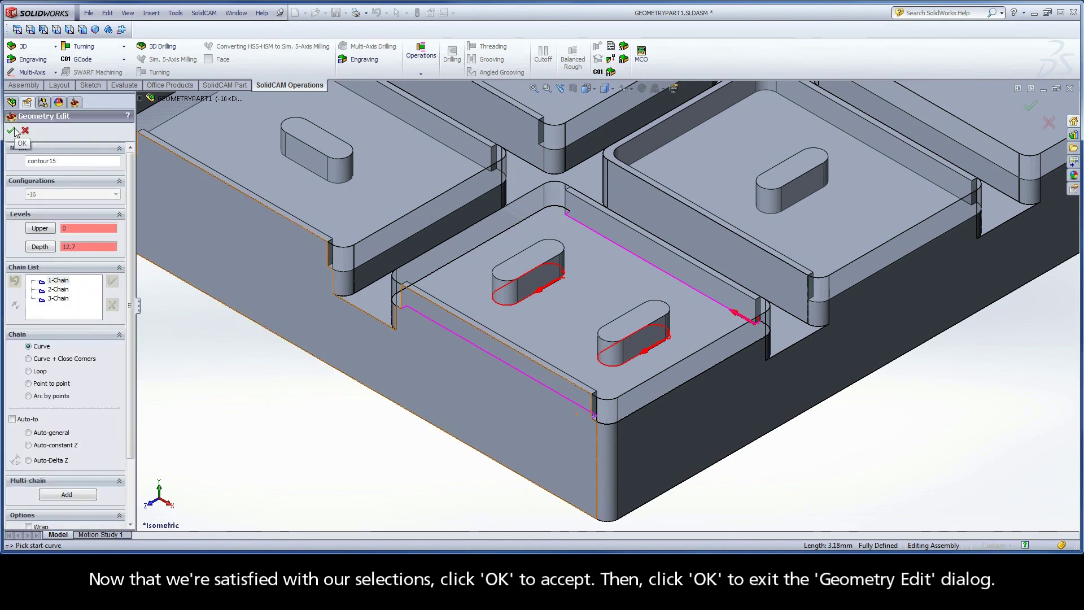
{"action": "left_click", "coordinate": [12, 130]}
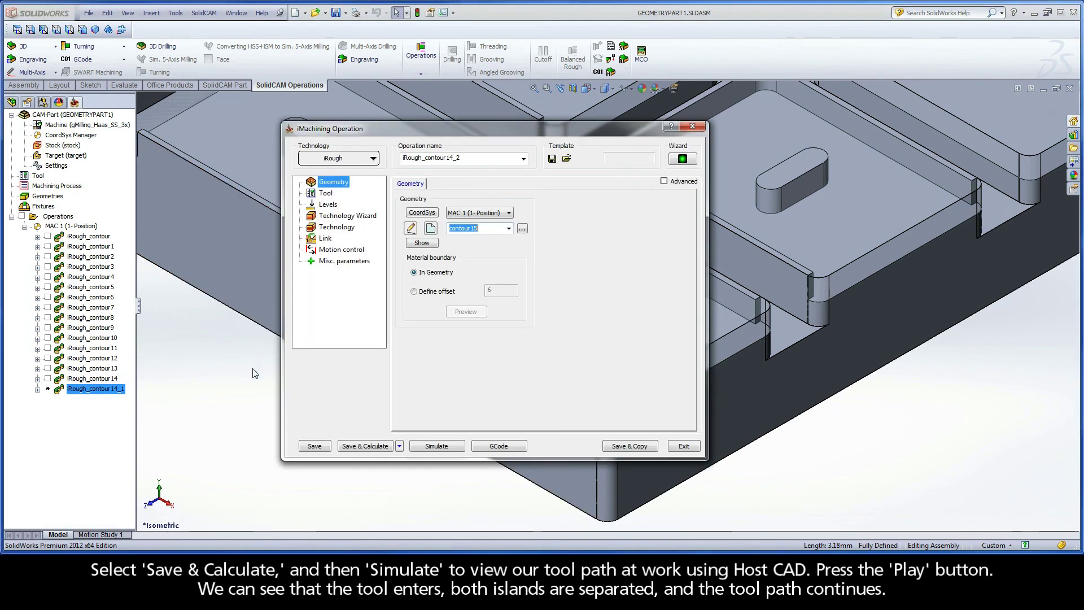
{"action": "left_click", "coordinate": [360, 446]}
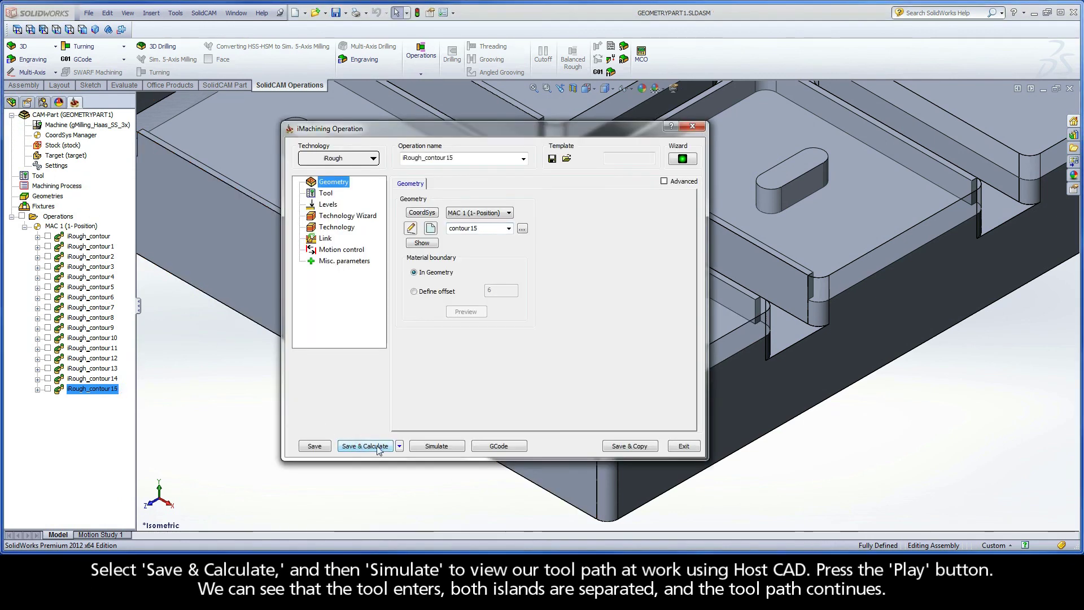
{"action": "left_click", "coordinate": [434, 447]}
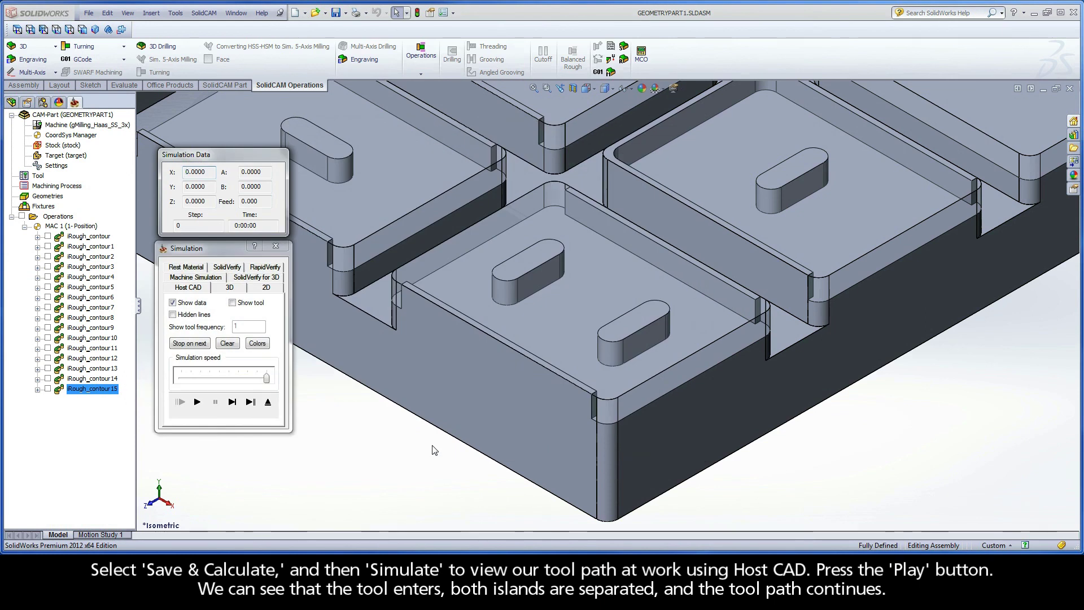
{"action": "left_click", "coordinate": [200, 402]}
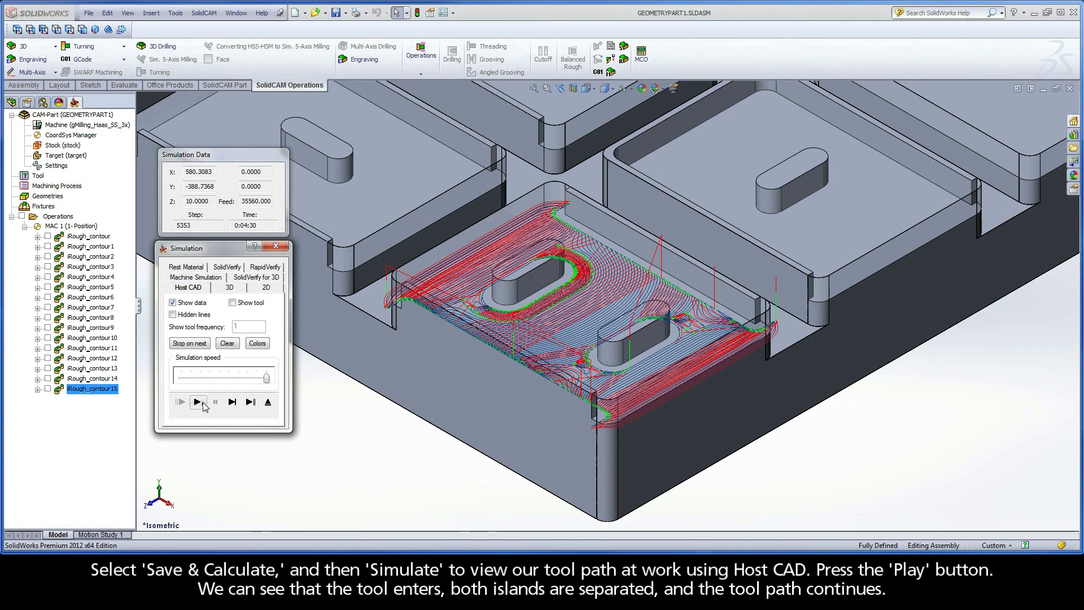
{"action": "left_click", "coordinate": [268, 403]}
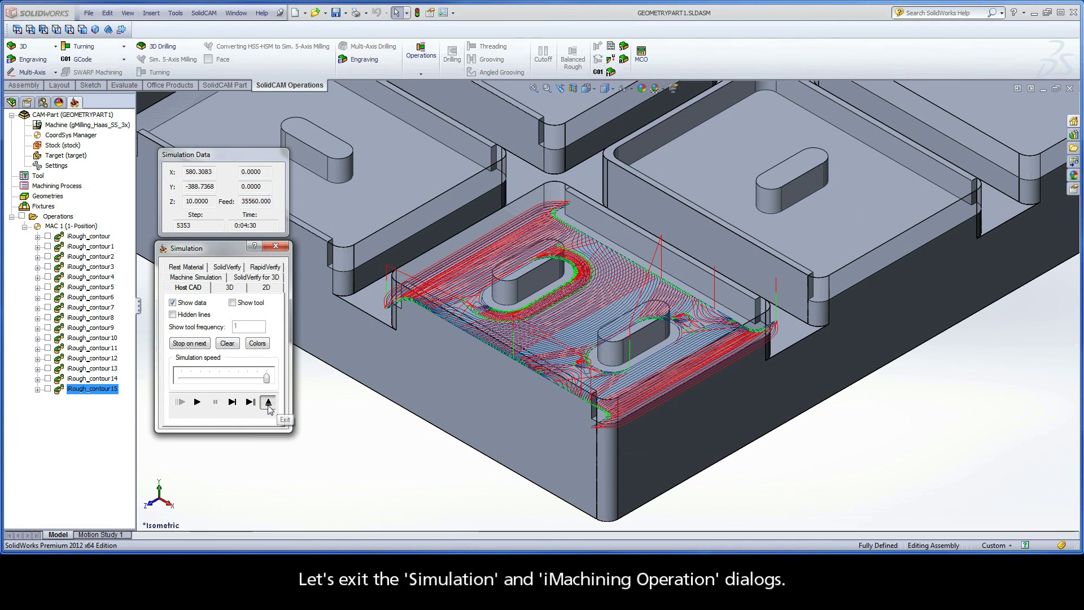
{"action": "left_click", "coordinate": [683, 446]}
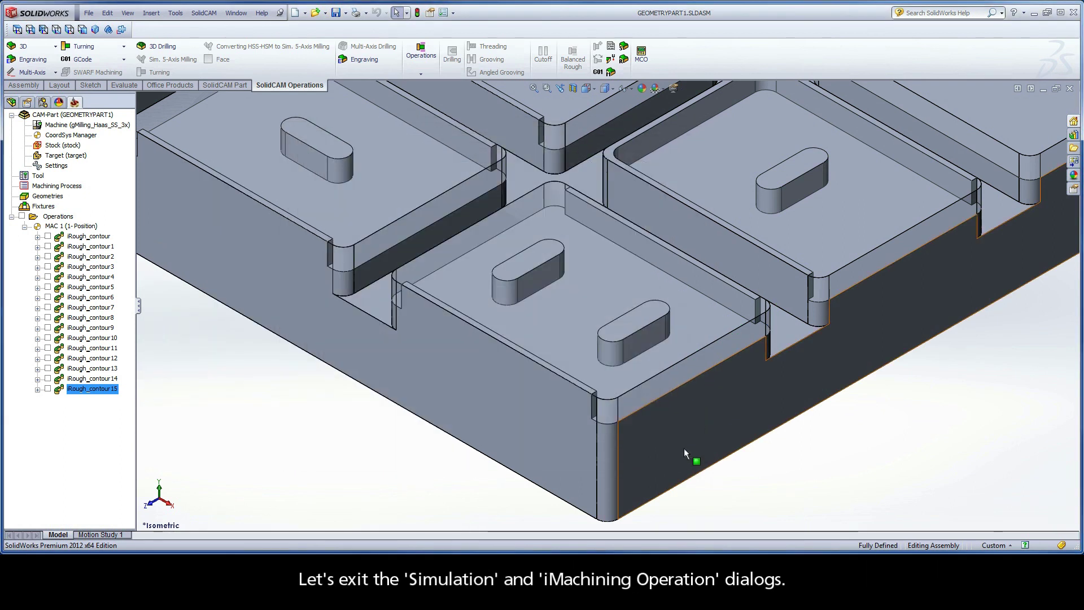